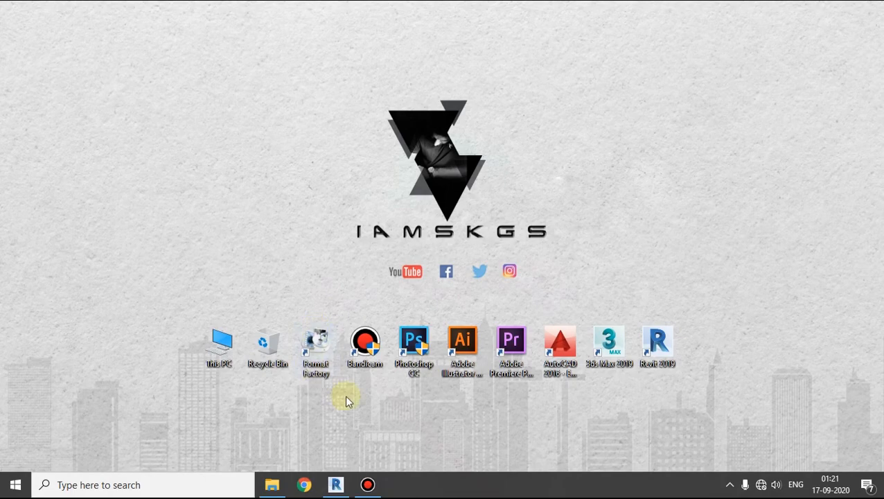
# Switch to Revit and examine the two-storey house model in Plan1 from several sides
pyautogui.click(335, 484)
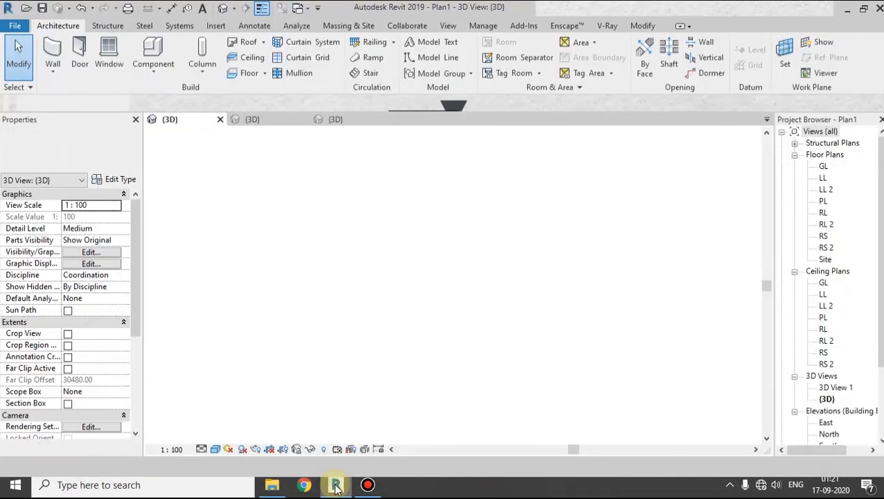
pyautogui.keyDown('shift'); pyautogui.moveTo(592, 325); pyautogui.dragTo(367, 383, button='middle'); pyautogui.keyUp('shift')
pyautogui.keyDown('shift'); pyautogui.moveTo(414, 292); pyautogui.dragTo(363, 267, button='middle'); pyautogui.keyUp('shift')
pyautogui.keyDown('shift'); pyautogui.moveTo(373, 309); pyautogui.dragTo(338, 274, button='middle'); pyautogui.keyUp('shift')
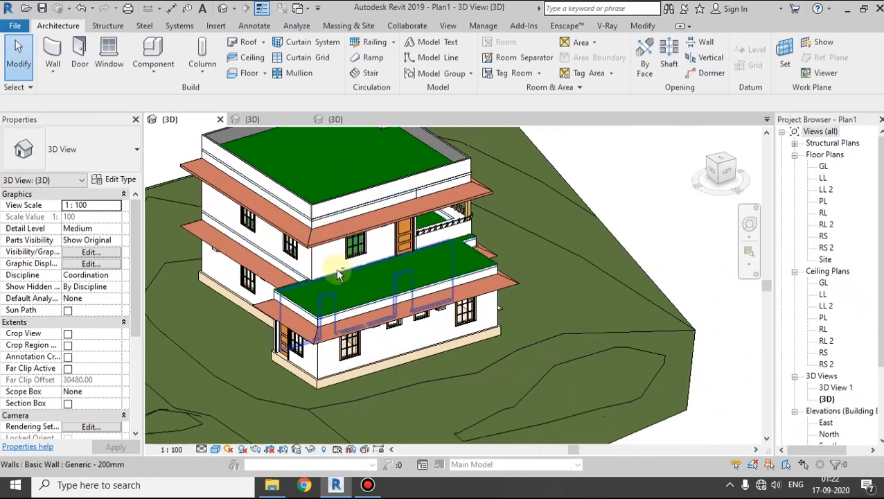
pyautogui.keyDown('shift'); pyautogui.moveTo(428, 312); pyautogui.dragTo(331, 300, button='middle'); pyautogui.keyUp('shift')
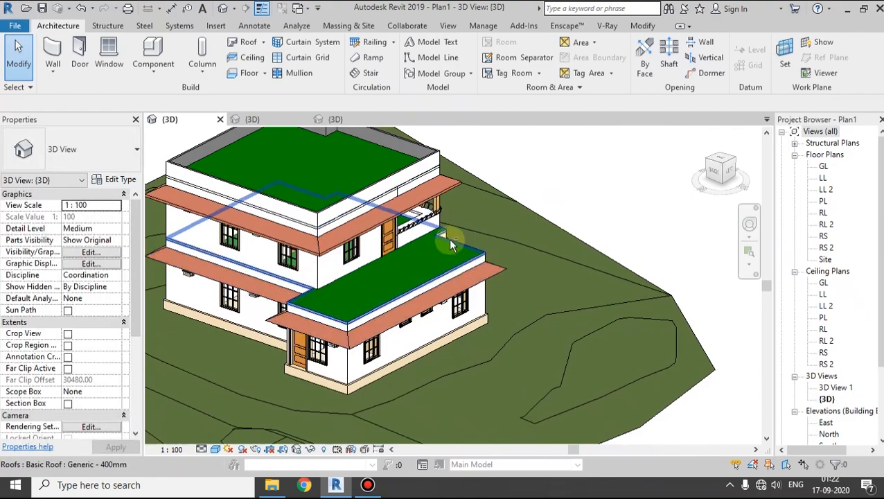
pyautogui.keyDown('shift'); pyautogui.moveTo(450, 242); pyautogui.dragTo(409, 304, button='middle'); pyautogui.keyUp('shift')
pyautogui.moveTo(462, 321); pyautogui.dragTo(419, 326, button='middle')
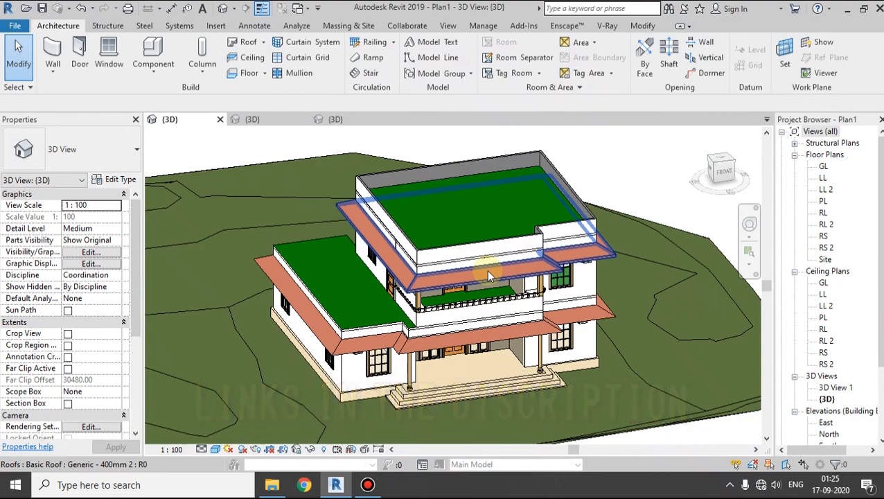
# Look at the Fences and Railings project files in their folder, then return to the front of the house model
pyautogui.click(272, 485)
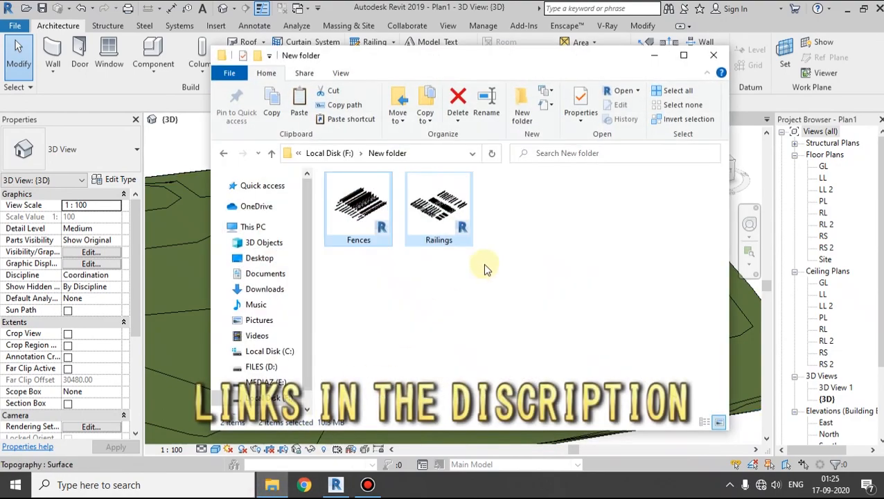
pyautogui.click(443, 280)
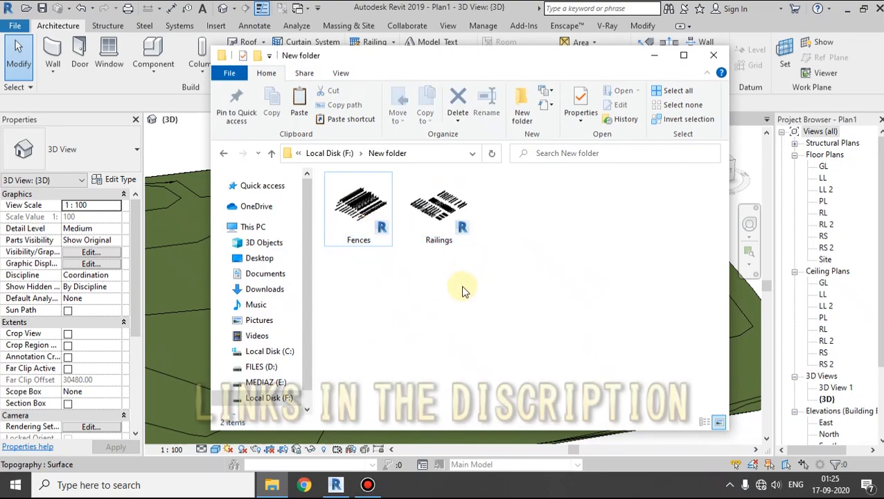
pyautogui.click(653, 55)
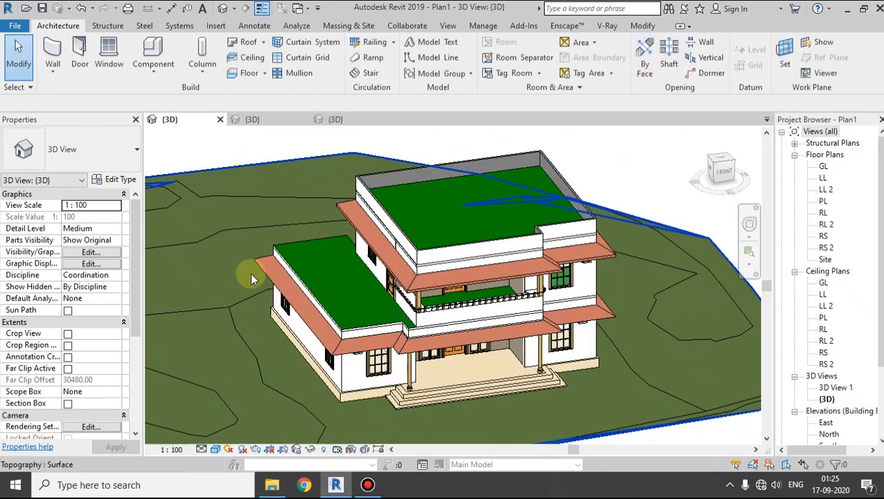
pyautogui.keyDown('shift'); pyautogui.moveTo(499, 346); pyautogui.dragTo(447, 323, button='middle'); pyautogui.keyUp('shift')
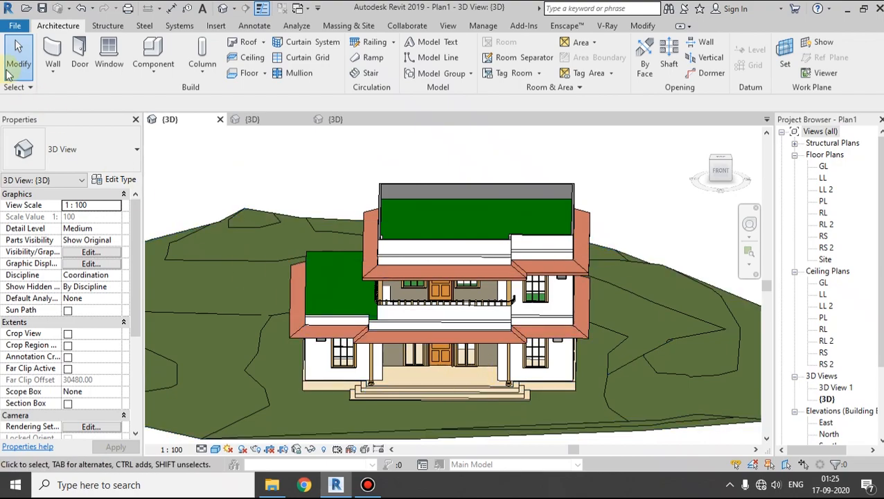
pyautogui.click(15, 27)
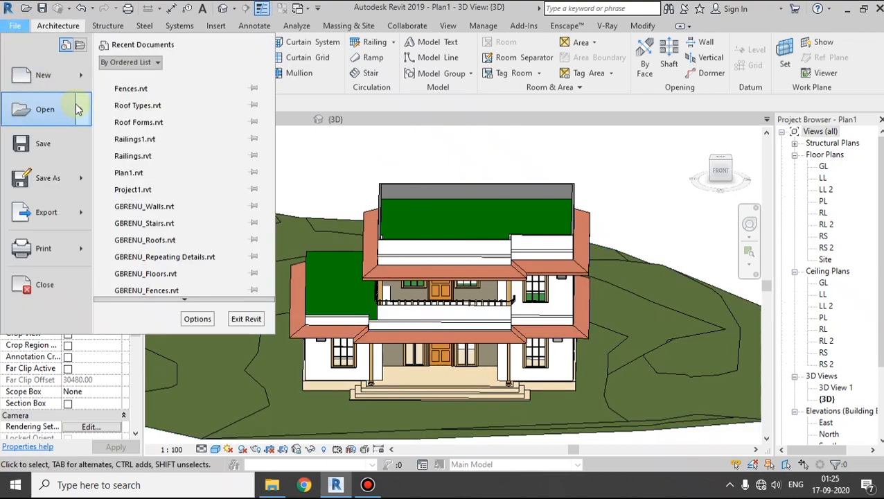
pyautogui.moveTo(78, 108)
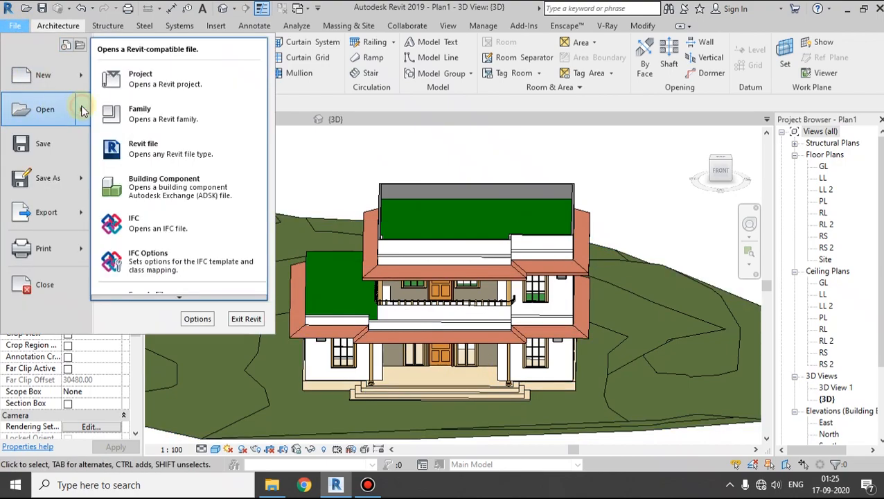
pyautogui.click(137, 78)
pyautogui.click(456, 214)
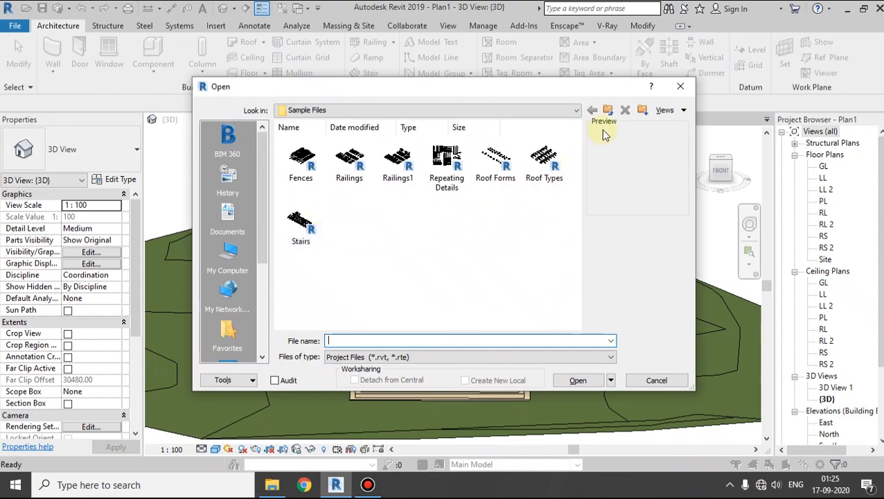
pyautogui.click(681, 87)
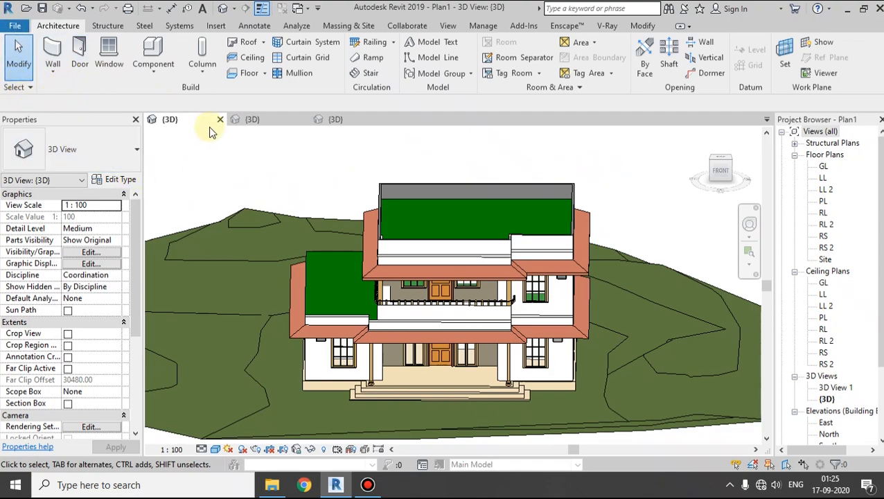
# Examine the railing samples in the 3D view of the Railings project
pyautogui.click(268, 126)
pyautogui.click(335, 122)
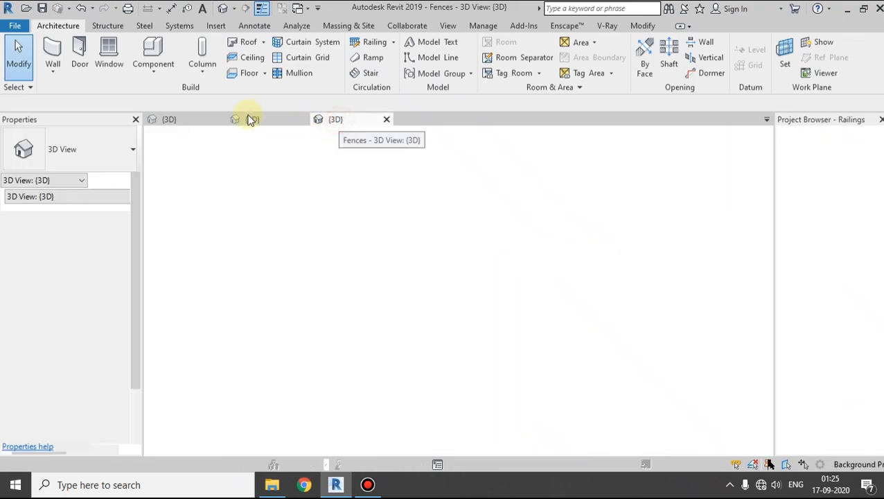
pyautogui.click(267, 123)
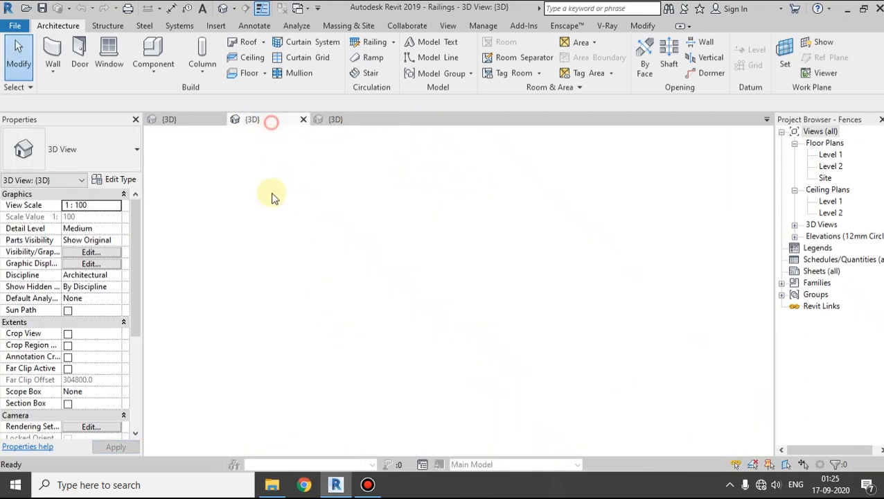
pyautogui.moveTo(437, 277)
pyautogui.mouseDown(button='middle')
pyautogui.moveTo(388, 331)
pyautogui.moveTo(395, 310)
pyautogui.moveTo(449, 282)
pyautogui.mouseUp(button='middle')
pyautogui.scroll(-3, 397, 307)
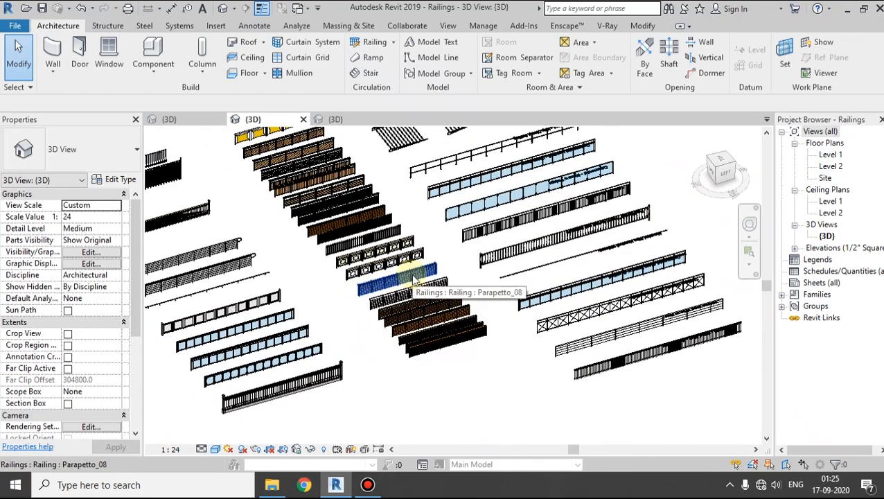
pyautogui.scroll(1, 416, 279)
pyautogui.moveTo(554, 200); pyautogui.dragTo(467, 264, button='middle')
pyautogui.scroll(5, 472, 239)
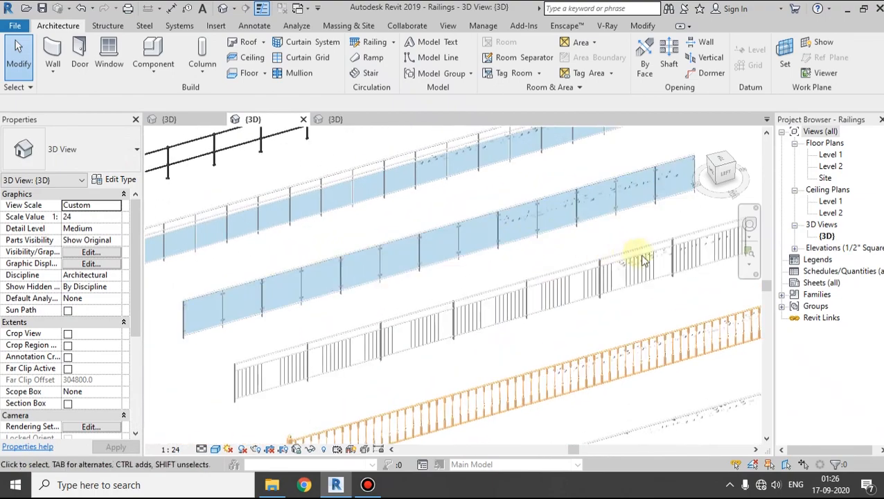
pyautogui.scroll(-5, 300, 245)
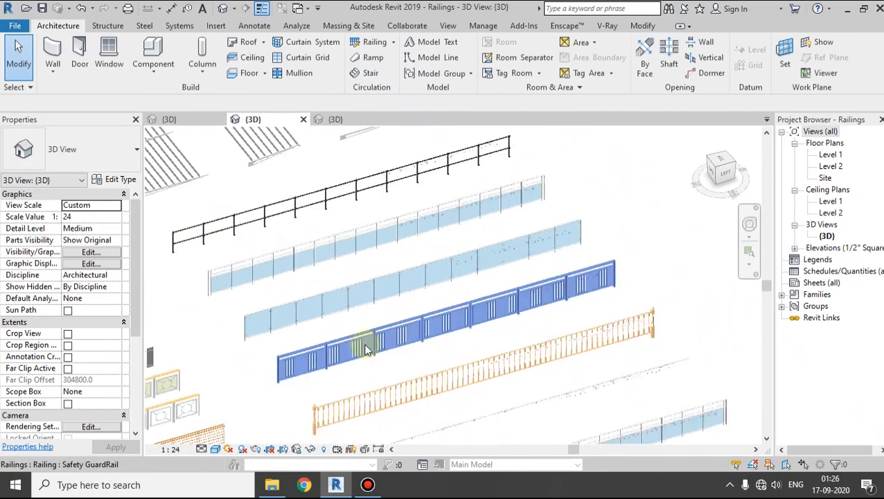
# Examine the hedge and fencing samples in the 3D view of the Fences project
pyautogui.click(336, 120)
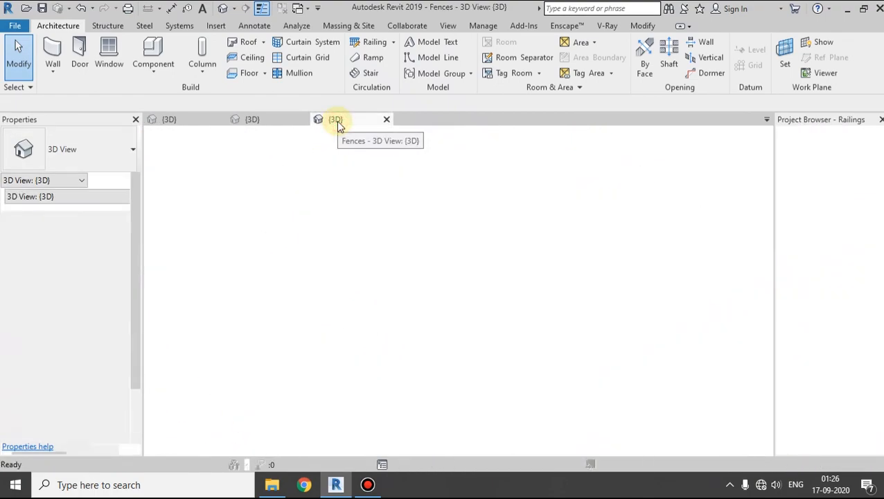
pyautogui.keyDown('shift'); pyautogui.moveTo(418, 353); pyautogui.dragTo(367, 351, button='middle'); pyautogui.keyUp('shift')
pyautogui.scroll(5, 484, 306)
pyautogui.scroll(-3, 404, 300)
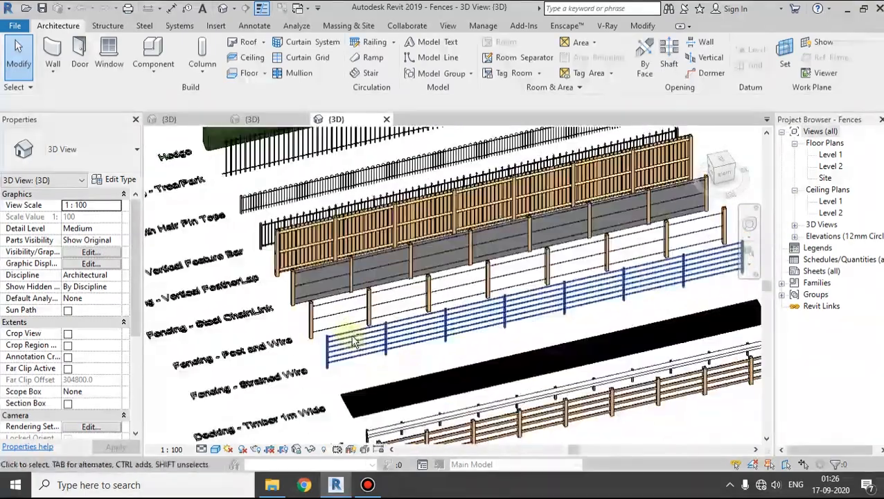
pyautogui.scroll(3, 486, 383)
pyautogui.keyDown('shift'); pyautogui.moveTo(487, 383); pyautogui.dragTo(552, 357, button='middle'); pyautogui.keyUp('shift')
pyautogui.moveTo(295, 256); pyautogui.dragTo(548, 379, button='middle')
pyautogui.scroll(1, 410, 319)
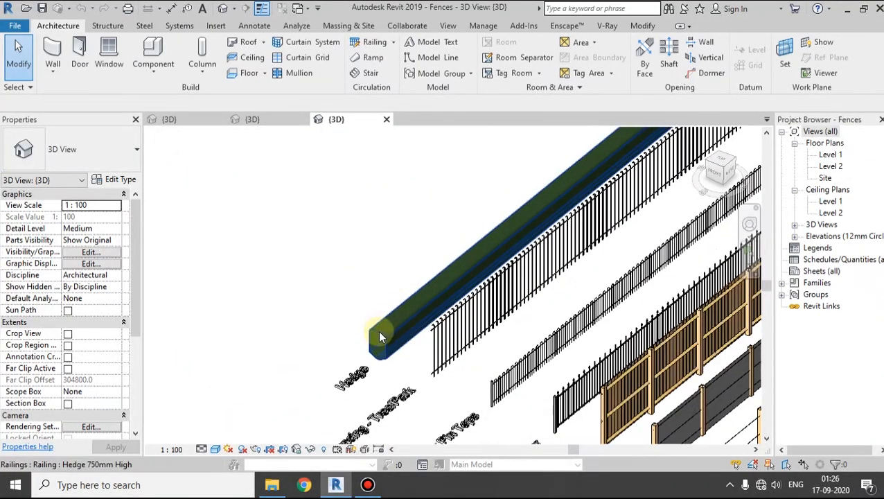
pyautogui.keyDown('shift'); pyautogui.moveTo(532, 217); pyautogui.dragTo(507, 182, button='middle'); pyautogui.keyUp('shift')
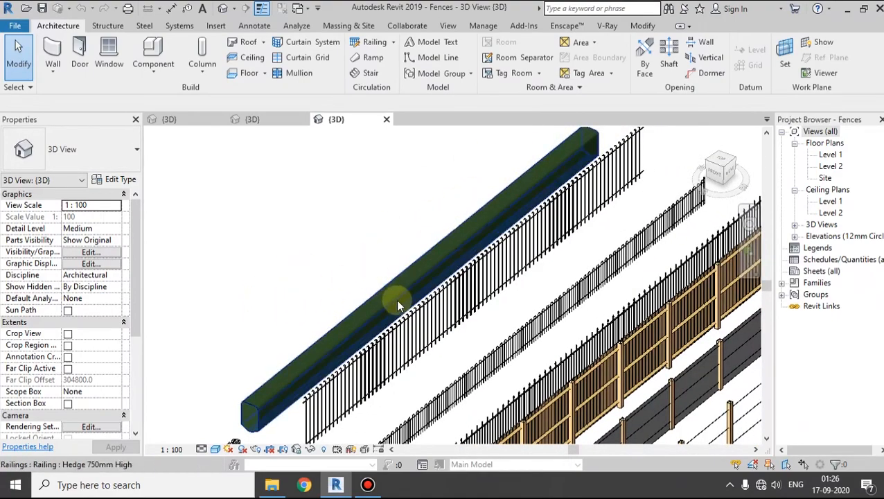
pyautogui.moveTo(434, 343); pyautogui.dragTo(420, 269, button='middle')
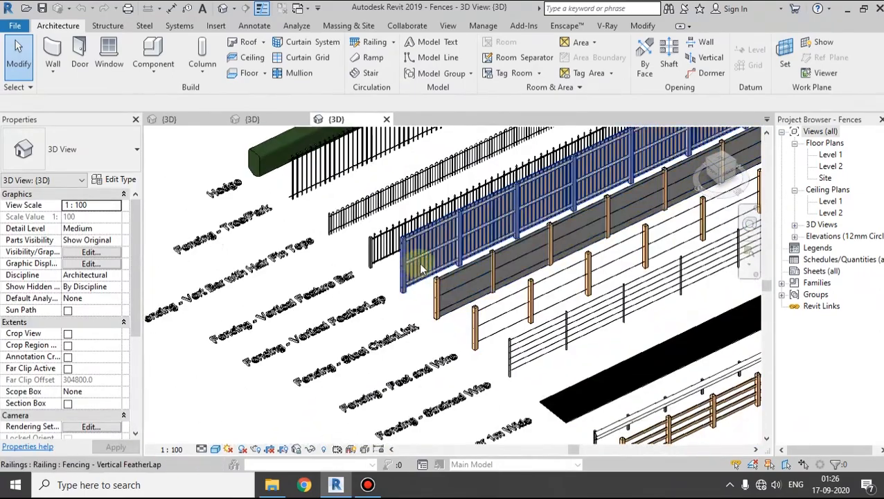
# Return to the Plan1 3D view and look over the house's flat roofs
pyautogui.click(254, 124)
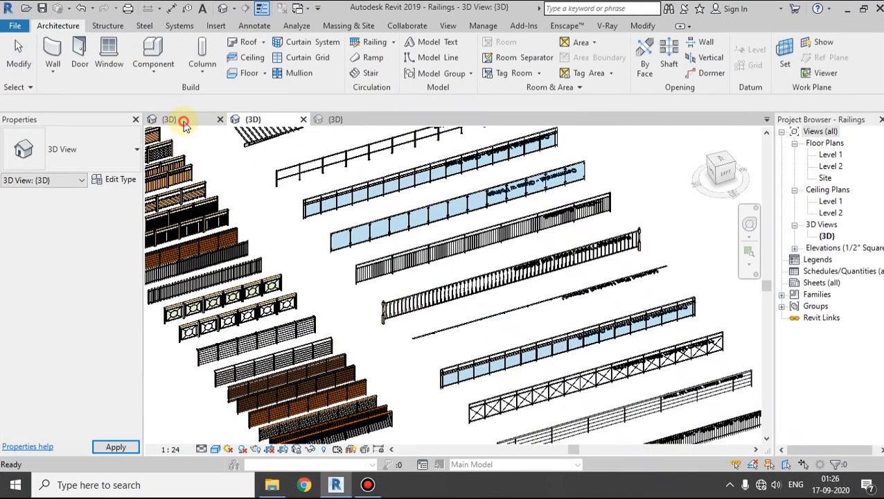
pyautogui.click(172, 119)
pyautogui.keyDown('shift'); pyautogui.moveTo(359, 276); pyautogui.dragTo(340, 252, button='middle'); pyautogui.keyUp('shift')
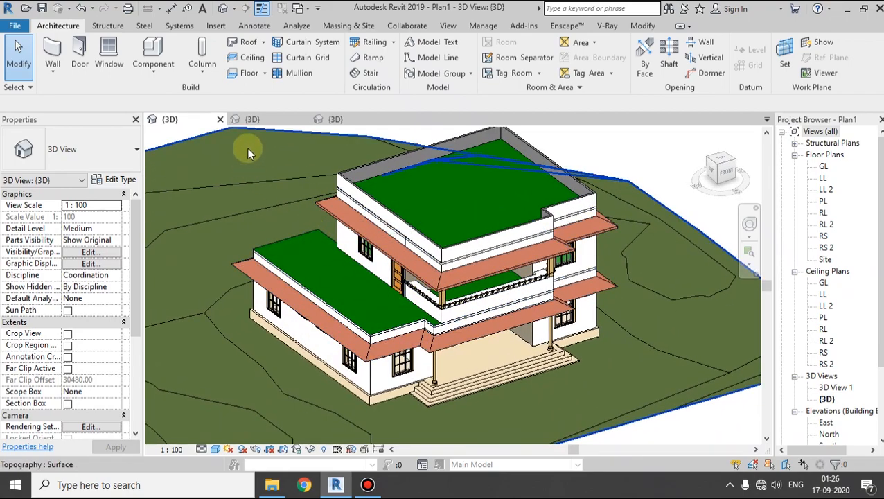
# Copy the Handrail - Glass Panel railing from the Railings project to the clipboard
pyautogui.click(265, 121)
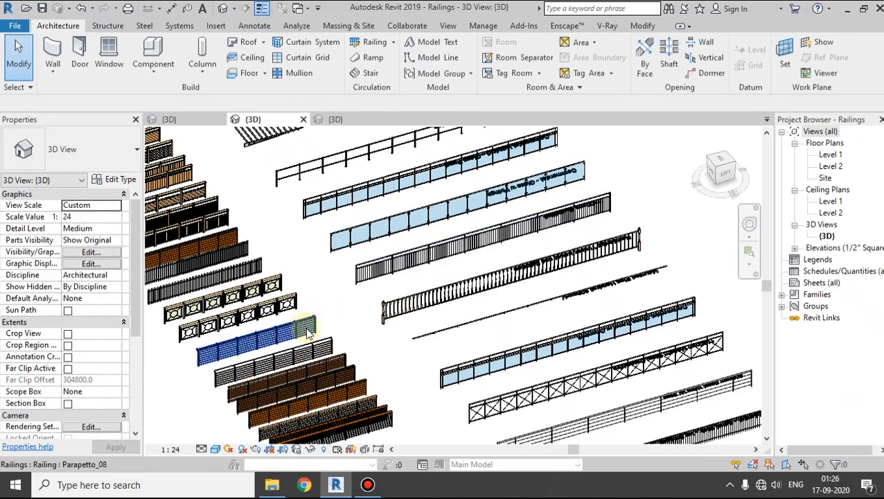
pyautogui.moveTo(460, 366); pyautogui.dragTo(556, 331, button='middle')
pyautogui.moveTo(353, 311); pyautogui.dragTo(608, 247, button='middle')
pyautogui.click(294, 307)
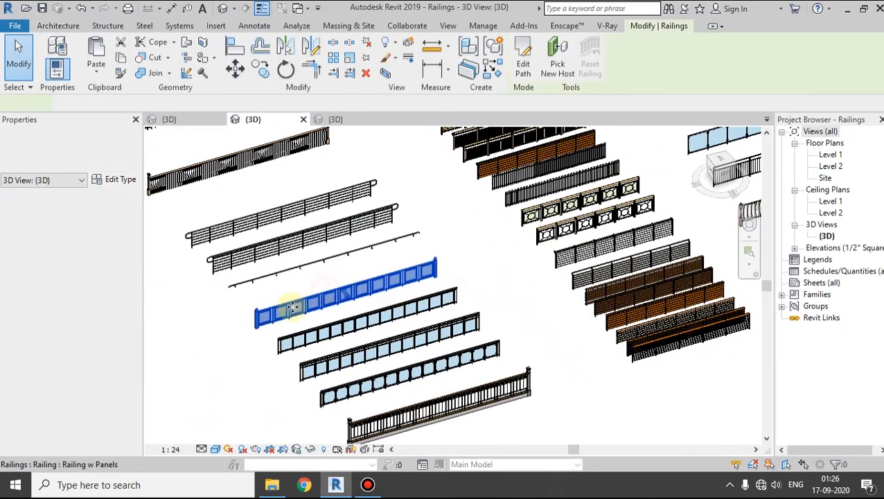
pyautogui.scroll(3, 290, 307)
pyautogui.scroll(1, 290, 307)
pyautogui.moveTo(346, 293); pyautogui.dragTo(341, 210, button='middle')
pyautogui.click(296, 301)
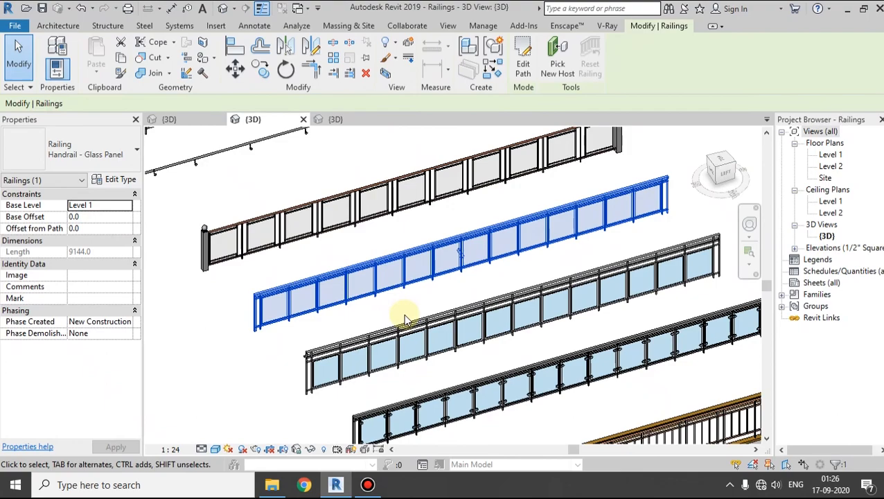
pyautogui.click(119, 61)
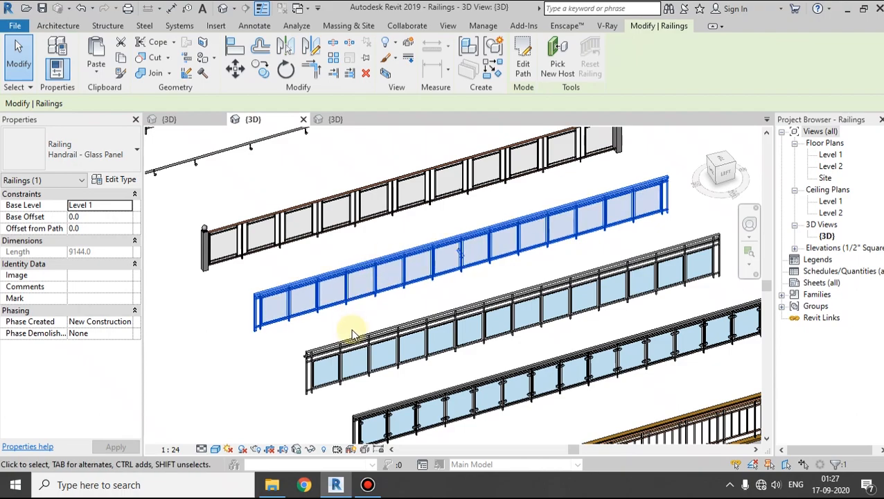
# Paste the copied glass panel railing into Plan1 at the front corner of the lower flat roof, accepting the duplicate types
pyautogui.click(188, 122)
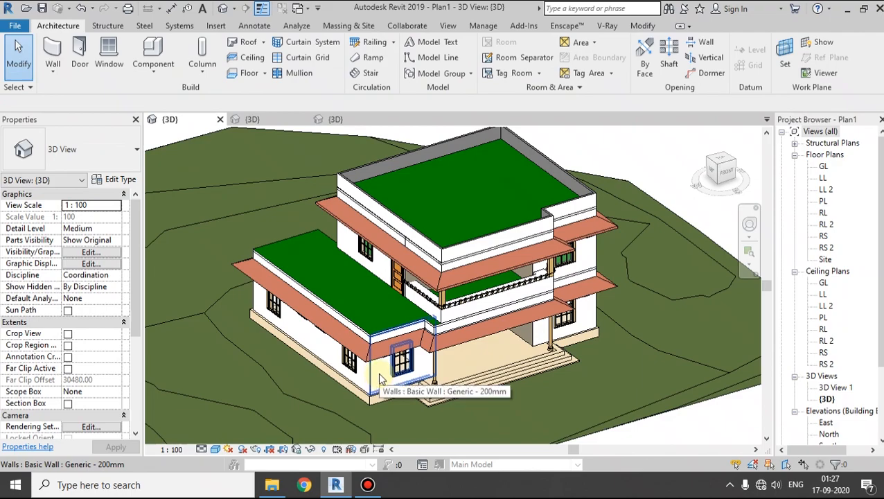
pyautogui.click(640, 27)
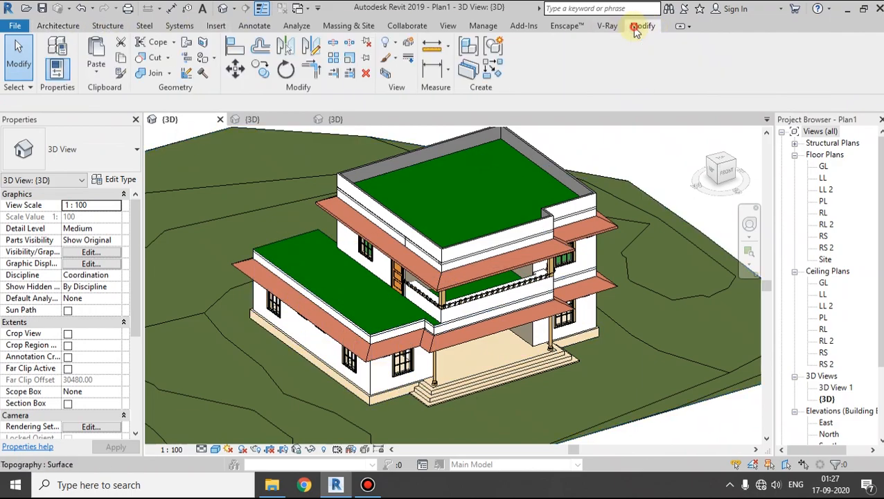
pyautogui.click(97, 69)
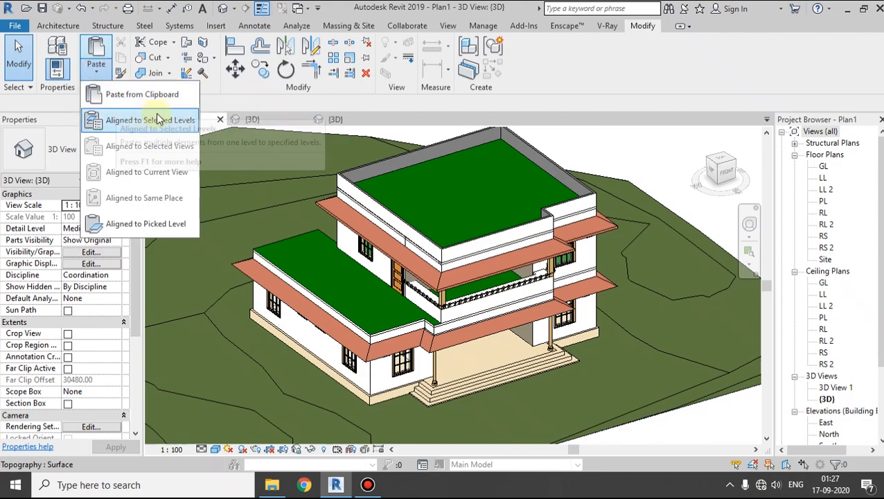
pyautogui.click(137, 96)
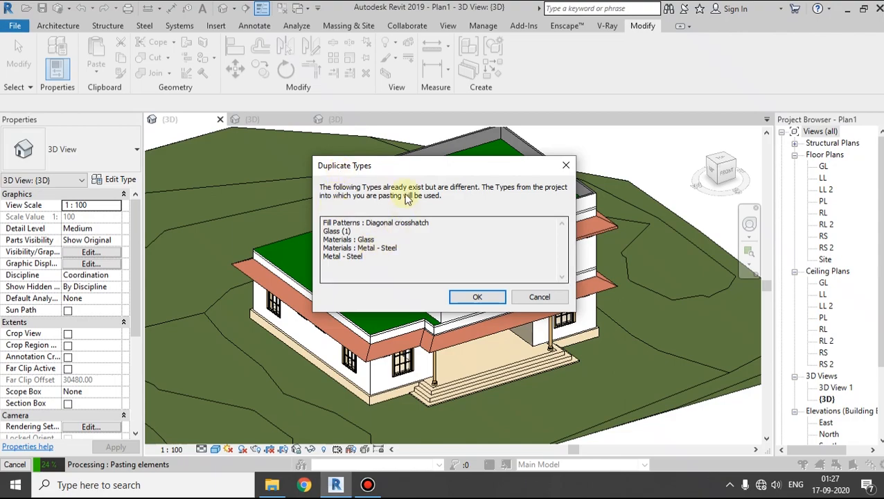
pyautogui.click(476, 297)
pyautogui.click(465, 302)
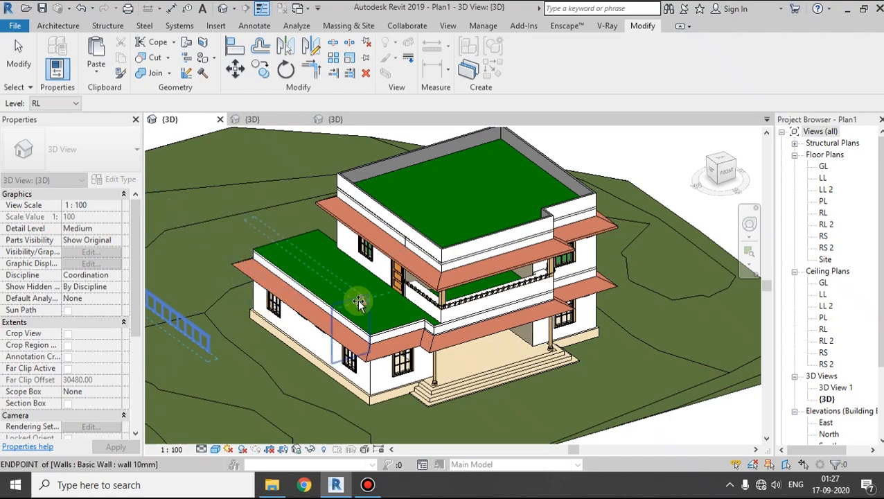
pyautogui.click(372, 332)
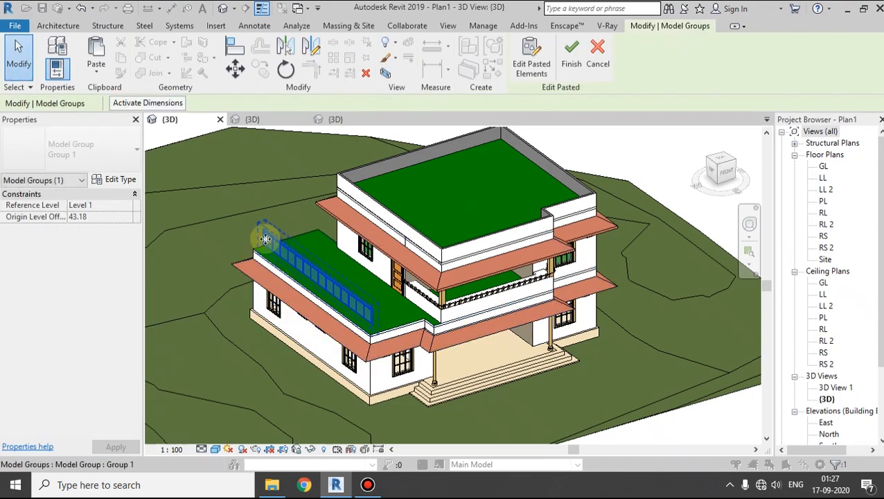
# Finish the paste and assign the lower flat roof as the glass panel railing's new host
pyautogui.keyDown('shift'); pyautogui.moveTo(337, 303); pyautogui.dragTo(612, 298, button='middle'); pyautogui.keyUp('shift')
pyautogui.scroll(5, 325, 290)
pyautogui.keyDown('shift'); pyautogui.moveTo(354, 307); pyautogui.dragTo(282, 290, button='middle'); pyautogui.keyUp('shift')
pyautogui.click(649, 365)
pyautogui.keyDown('shift'); pyautogui.moveTo(649, 365); pyautogui.dragTo(384, 291, button='middle'); pyautogui.keyUp('shift')
pyautogui.click(274, 272)
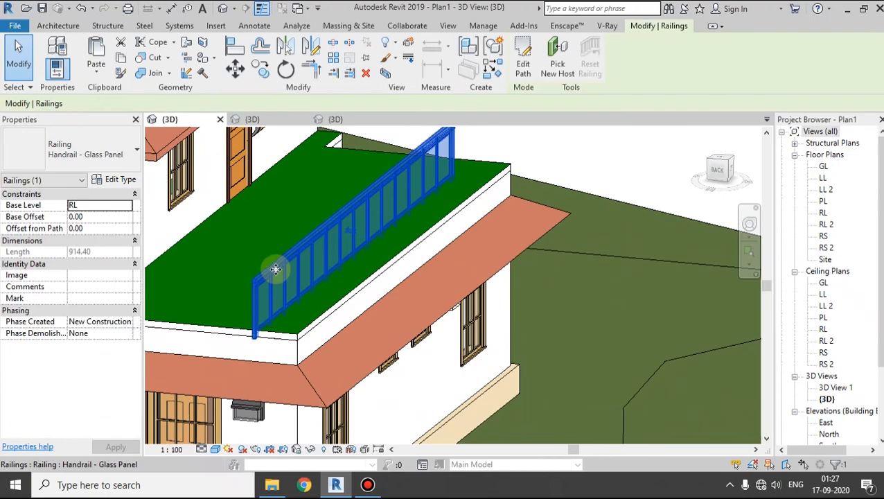
pyautogui.click(554, 78)
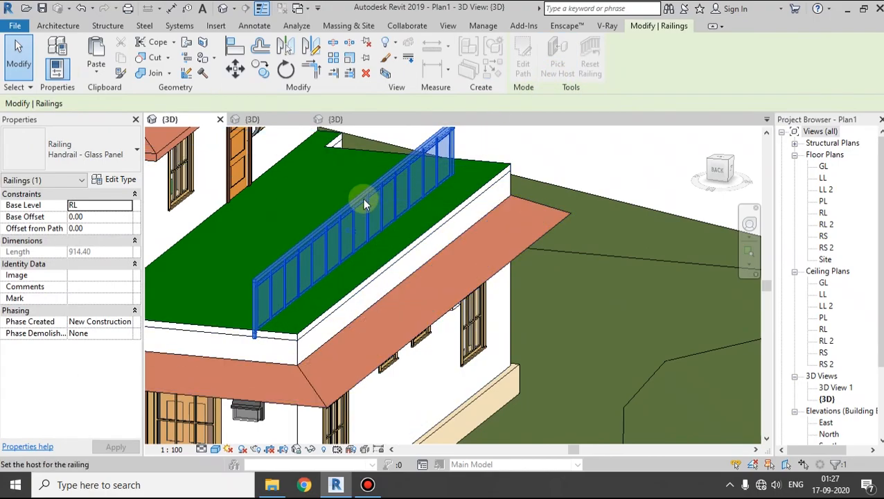
pyautogui.click(389, 259)
# In the top view, move the glass panel railing from its midpoint outward, closer to the lower roof's long outer edge
pyautogui.keyDown('shift'); pyautogui.moveTo(336, 301); pyautogui.dragTo(740, 169, button='middle'); pyautogui.keyUp('shift')
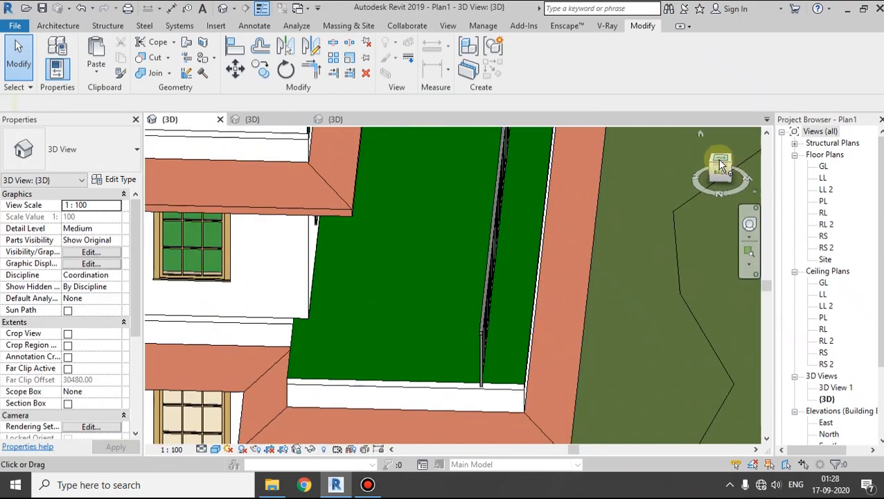
pyautogui.click(720, 164)
pyautogui.scroll(3, 489, 284)
pyautogui.moveTo(491, 270); pyautogui.dragTo(444, 195, button='middle')
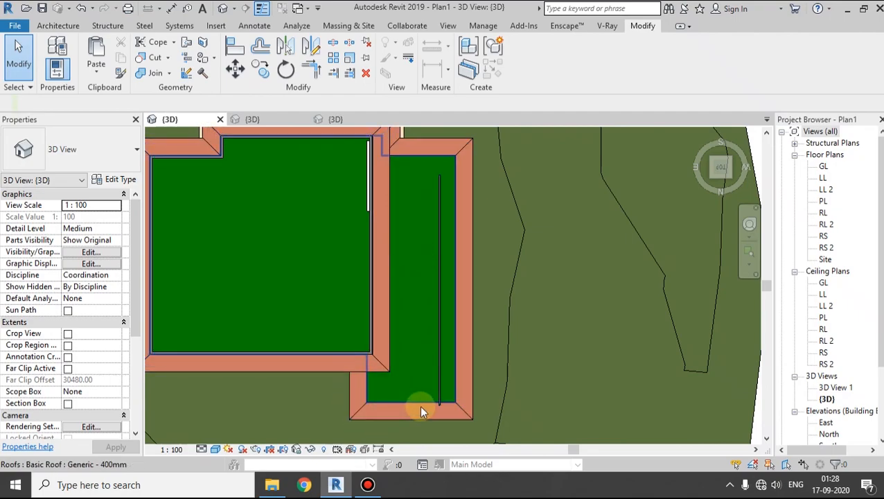
pyautogui.click(438, 304)
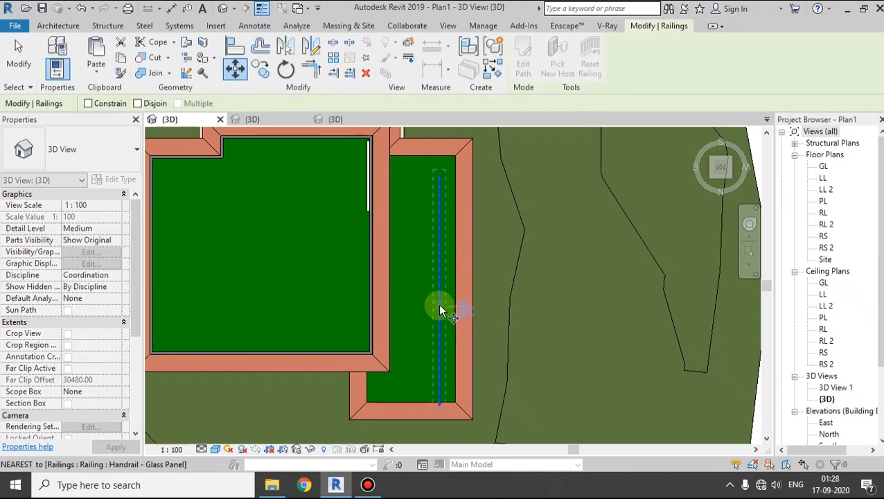
pyautogui.scroll(3, 436, 256)
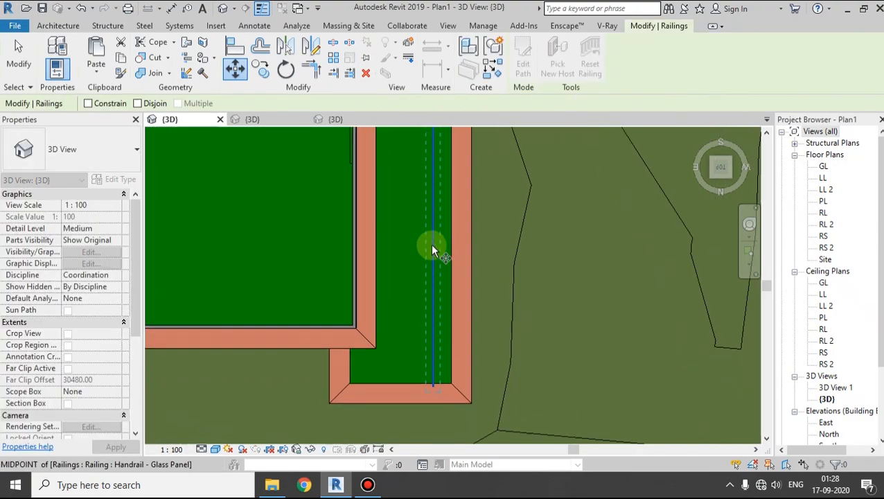
pyautogui.click(433, 244)
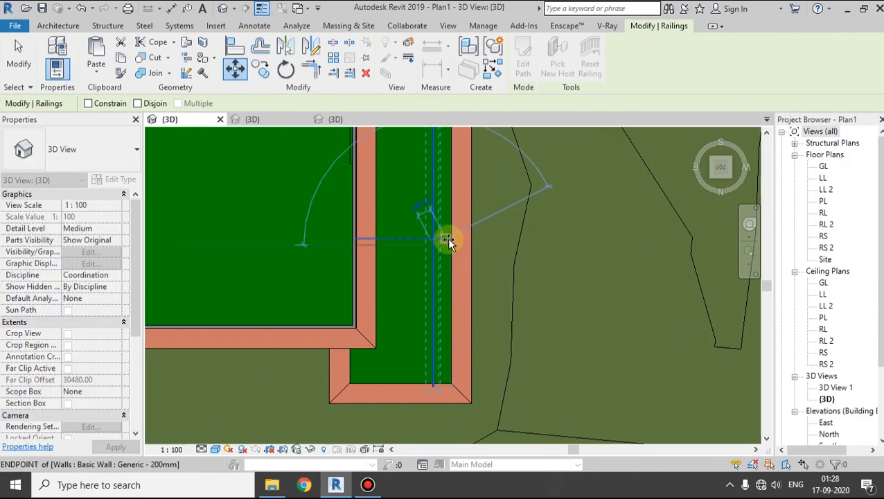
pyautogui.click(447, 238)
pyautogui.moveTo(448, 236); pyautogui.dragTo(419, 339, button='middle')
pyautogui.scroll(2, 437, 306)
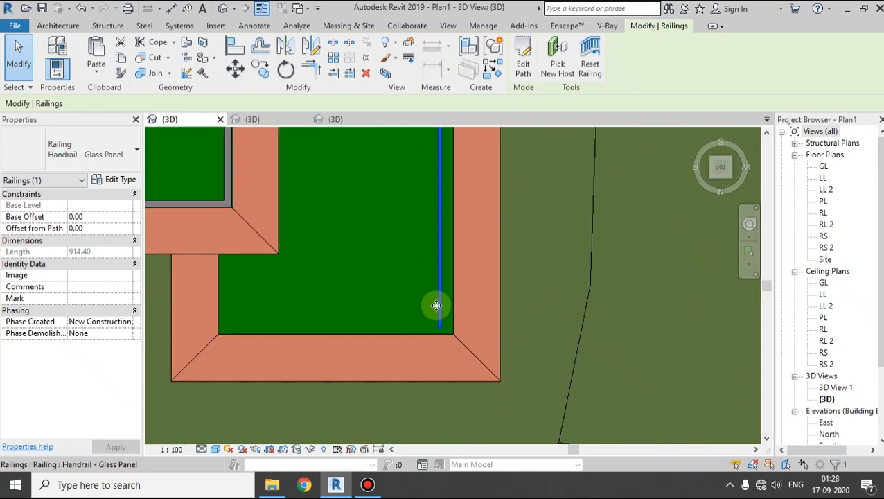
pyautogui.moveTo(439, 215); pyautogui.dragTo(438, 315, button='middle')
pyautogui.scroll(-3, 383, 208)
pyautogui.moveTo(383, 220)
pyautogui.mouseDown(button='middle')
pyautogui.moveTo(404, 295)
pyautogui.moveTo(375, 227)
pyautogui.mouseUp(button='middle')
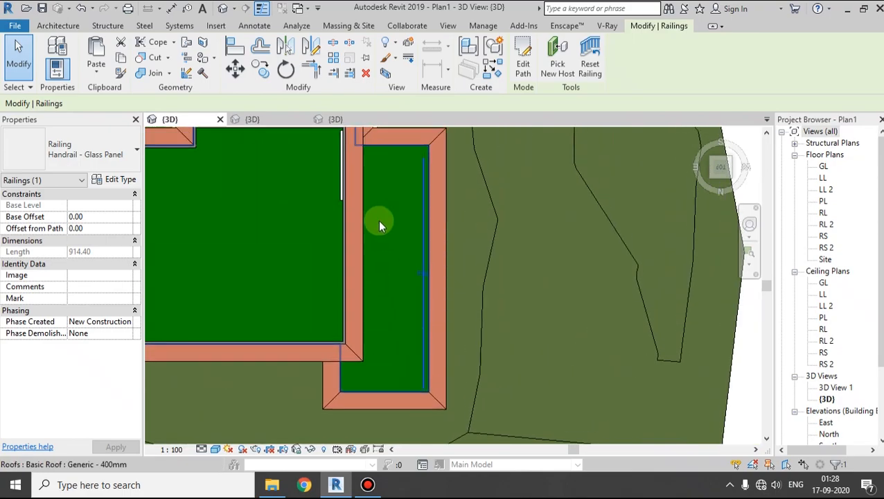
pyautogui.scroll(2, 381, 251)
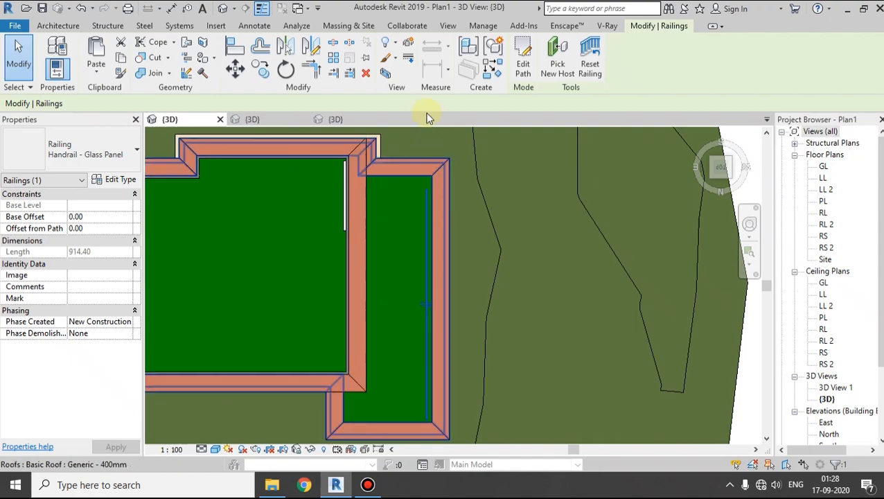
# Edit the railing's path, adding a line about 307 long across the roof's rear end and a return to the upper wall's corner
pyautogui.keyDown('shift'); pyautogui.moveTo(314, 205); pyautogui.dragTo(453, 277, button='middle'); pyautogui.keyUp('shift')
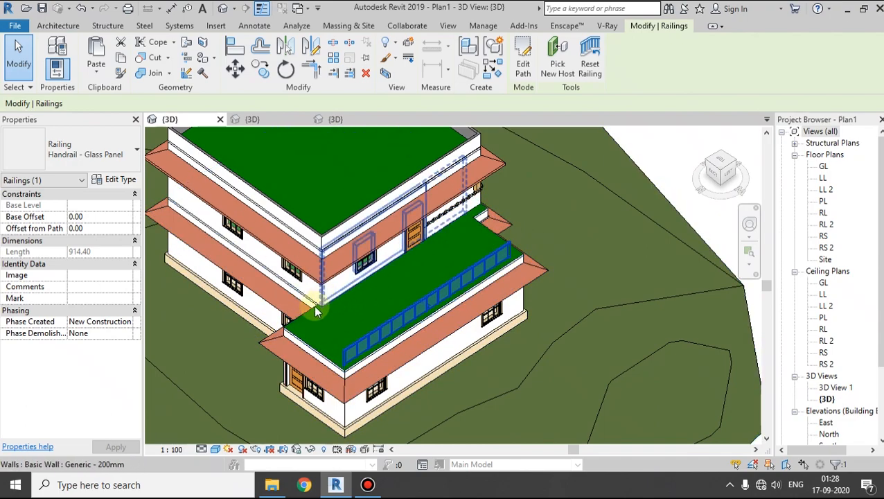
pyautogui.keyDown('shift'); pyautogui.moveTo(398, 340); pyautogui.dragTo(605, 321, button='middle'); pyautogui.keyUp('shift')
pyautogui.click(722, 171)
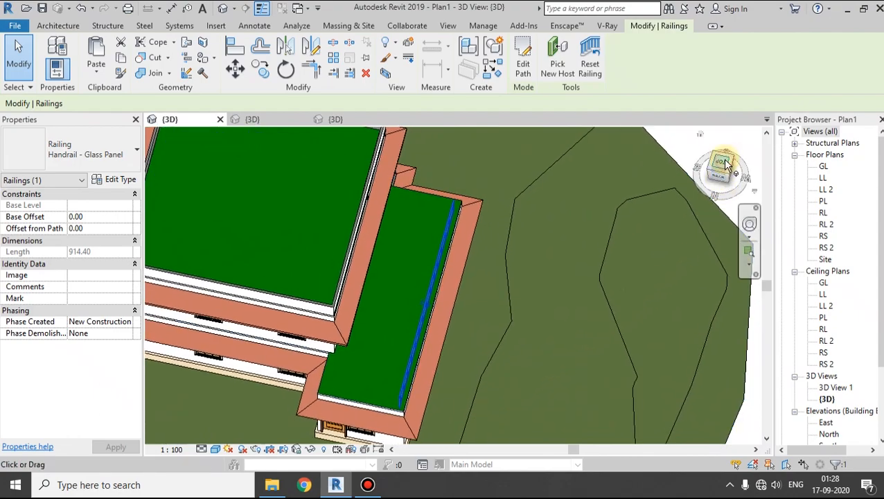
pyautogui.click(524, 62)
pyautogui.scroll(-4, 485, 250)
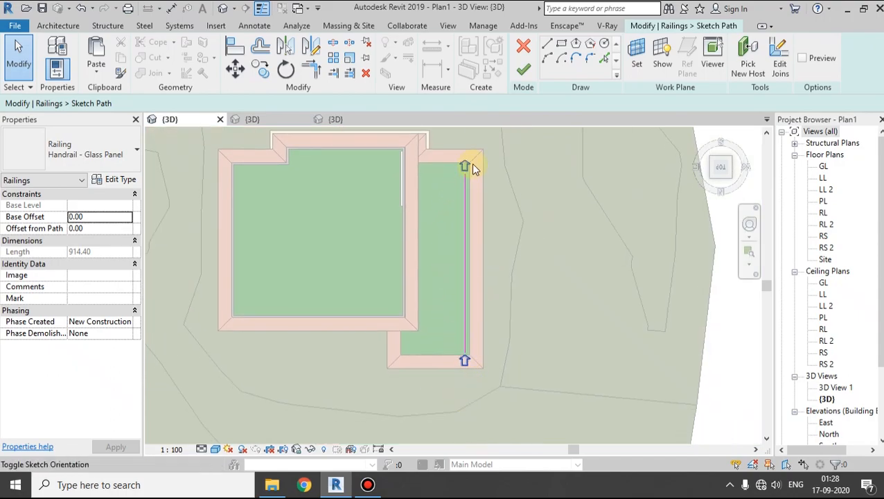
pyautogui.moveTo(435, 282); pyautogui.dragTo(442, 260, button='middle')
pyautogui.click(546, 45)
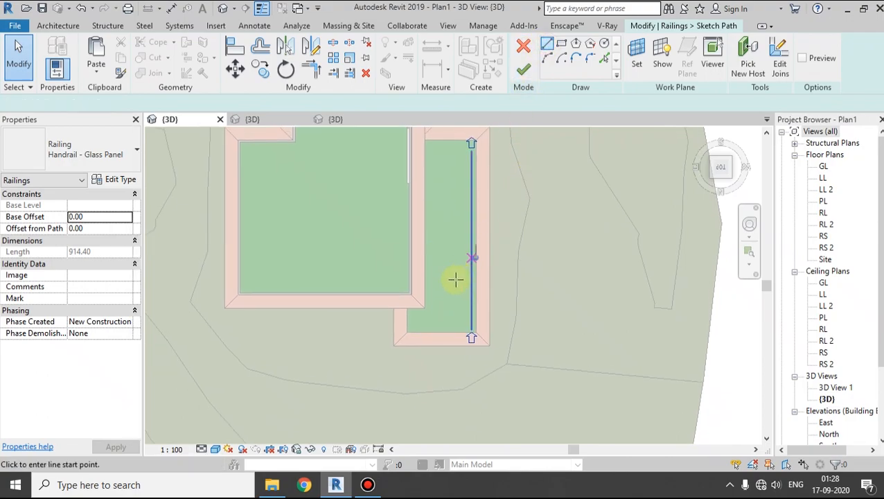
pyautogui.scroll(6, 454, 248)
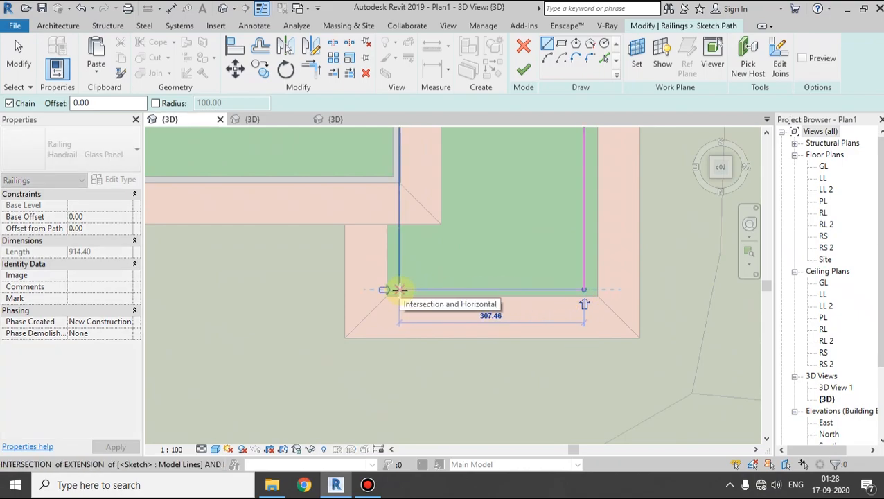
pyautogui.click(399, 290)
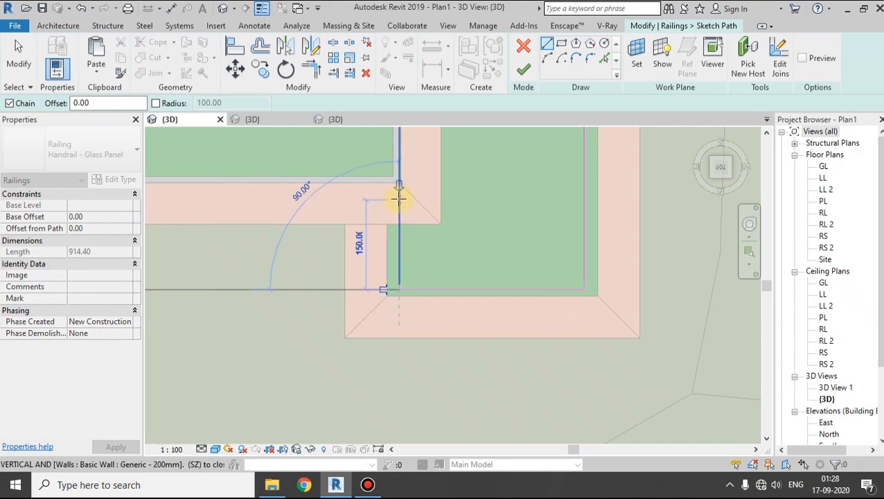
pyautogui.click(389, 220)
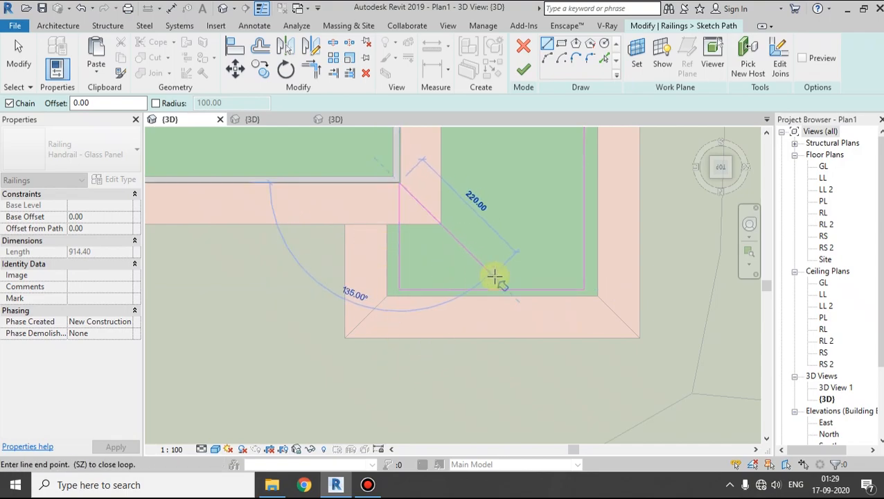
# Extend the path's front end by about 40, add a line about 230 long along the roof's front edge, and finish the sketch
pyautogui.moveTo(496, 183)
pyautogui.mouseDown(button='middle')
pyautogui.moveTo(542, 280)
pyautogui.moveTo(535, 326)
pyautogui.mouseUp(button='middle')
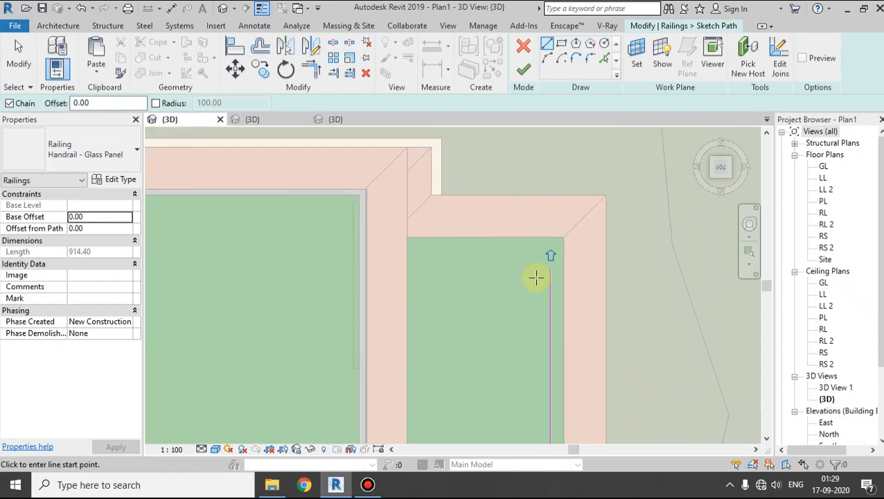
pyautogui.click(549, 269)
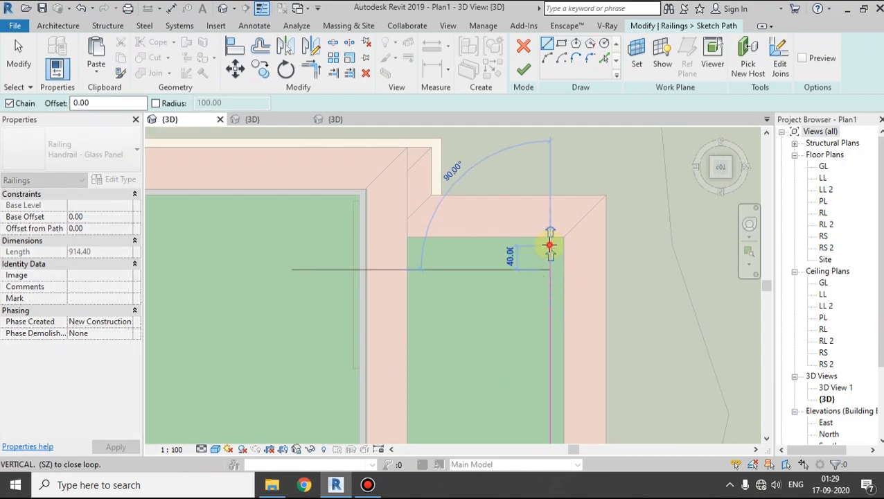
pyautogui.click(549, 247)
pyautogui.click(413, 243)
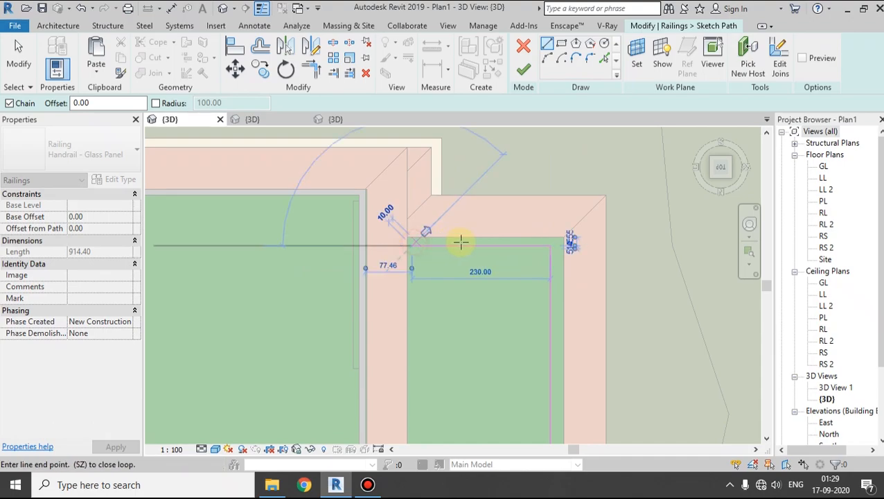
pyautogui.click(524, 70)
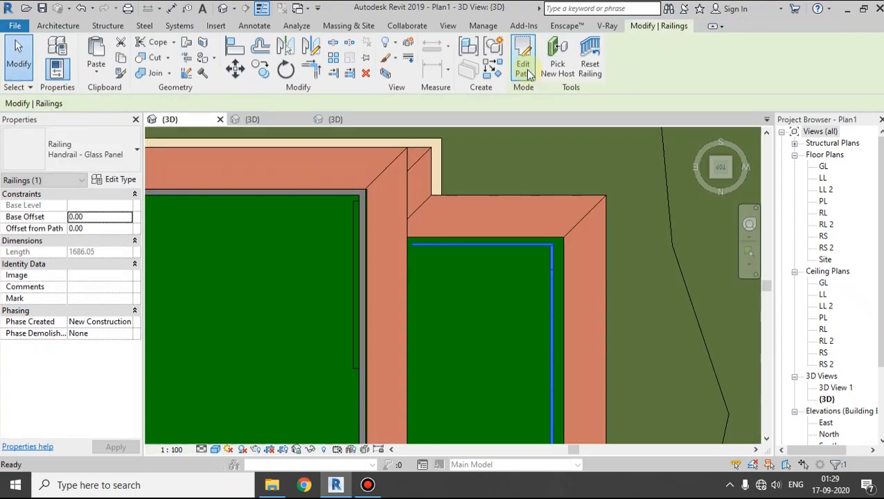
# Extend the railing's path about 50 along the front edge, along the notch, and about 32 to the wall, and finish the sketch
pyautogui.moveTo(575, 328); pyautogui.dragTo(286, 248, button='middle')
pyautogui.keyDown('shift'); pyautogui.moveTo(325, 295); pyautogui.dragTo(412, 300, button='middle'); pyautogui.keyUp('shift')
pyautogui.click(651, 300)
pyautogui.keyDown('shift'); pyautogui.moveTo(528, 363); pyautogui.dragTo(304, 308, button='middle'); pyautogui.keyUp('shift')
pyautogui.keyDown('shift'); pyautogui.moveTo(511, 324); pyautogui.dragTo(437, 365, button='middle'); pyautogui.keyUp('shift')
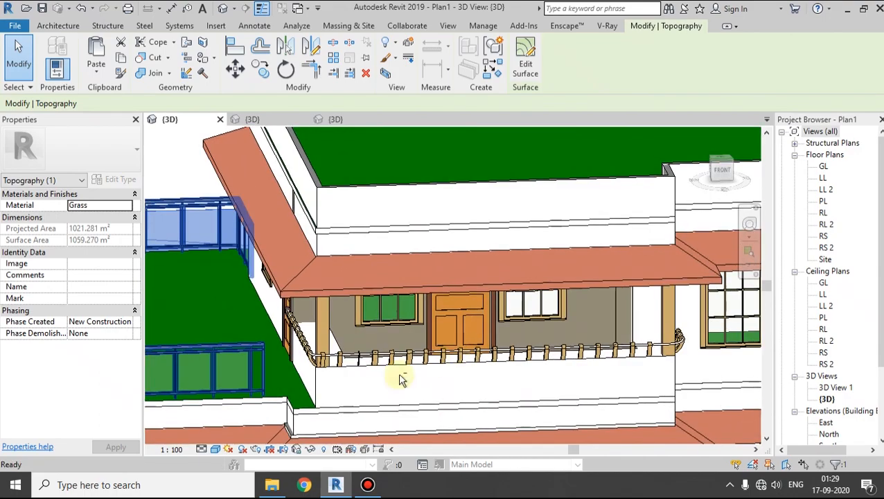
pyautogui.keyDown('shift'); pyautogui.moveTo(389, 402); pyautogui.dragTo(438, 380, button='middle'); pyautogui.keyUp('shift')
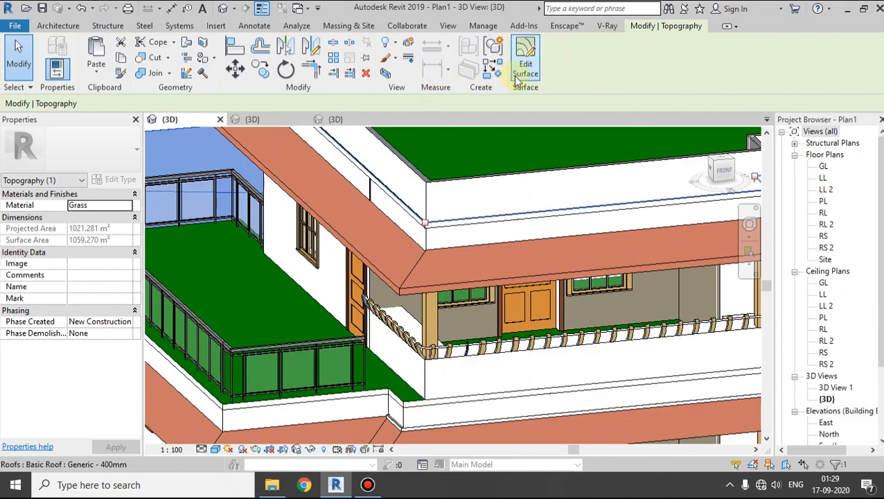
pyautogui.click(266, 349)
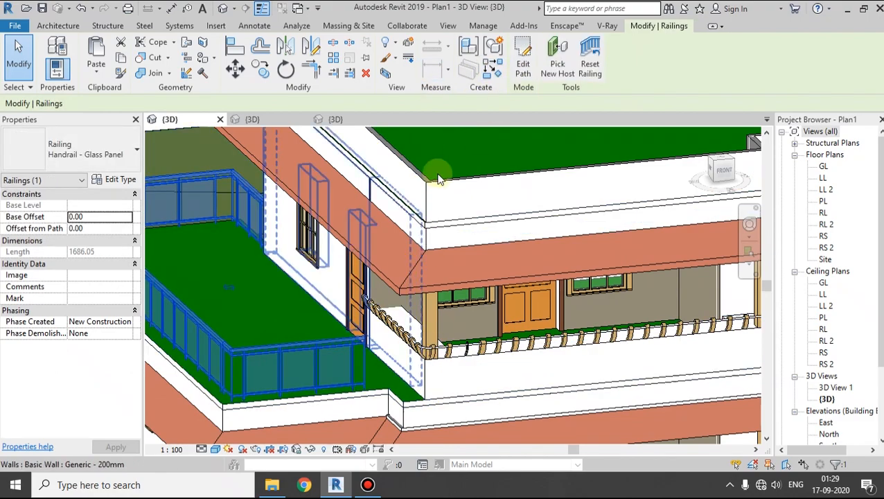
pyautogui.click(523, 69)
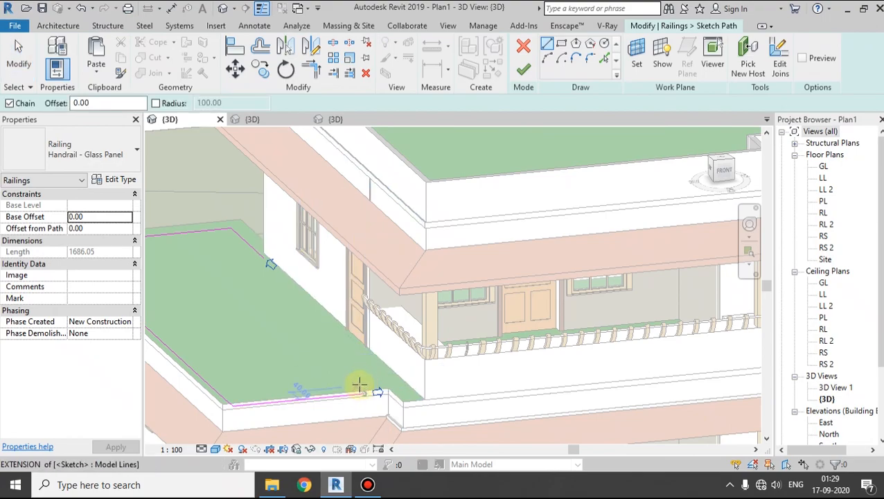
pyautogui.moveTo(331, 352)
pyautogui.keyDown('shift'); pyautogui.mouseDown(button='middle')
pyautogui.moveTo(351, 392)
pyautogui.moveTo(349, 223)
pyautogui.moveTo(381, 311)
pyautogui.mouseUp(button='middle'); pyautogui.keyUp('shift')
pyautogui.scroll(1, 489, 384)
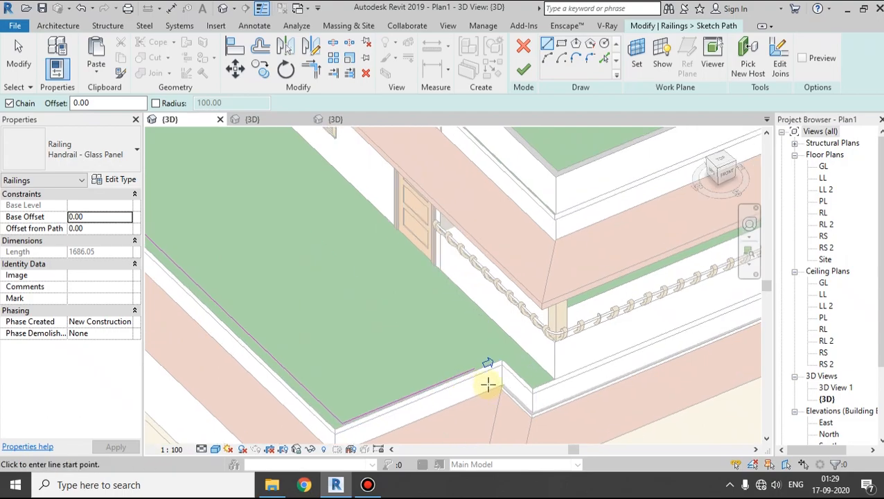
pyautogui.scroll(2, 488, 384)
pyautogui.click(466, 347)
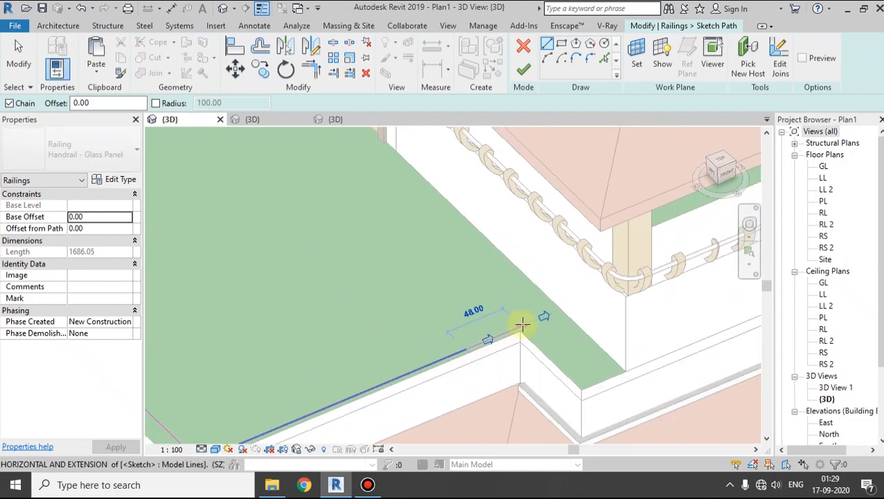
pyautogui.click(523, 324)
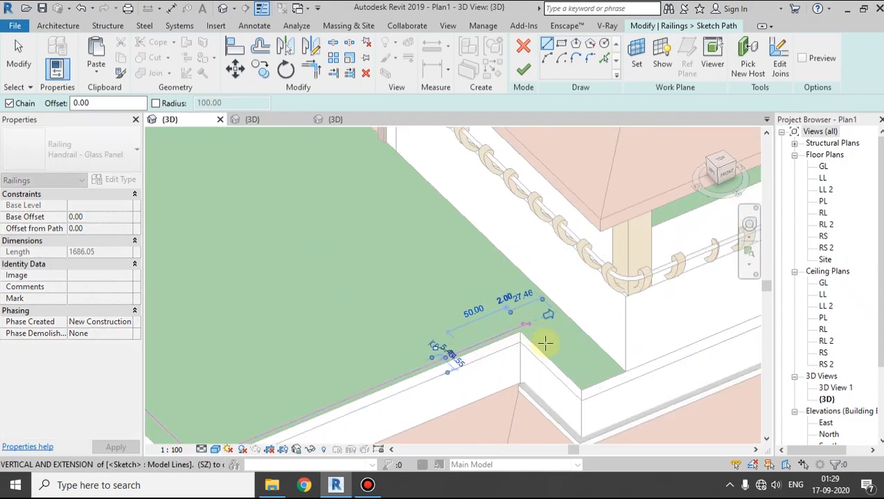
pyautogui.click(579, 380)
pyautogui.click(617, 363)
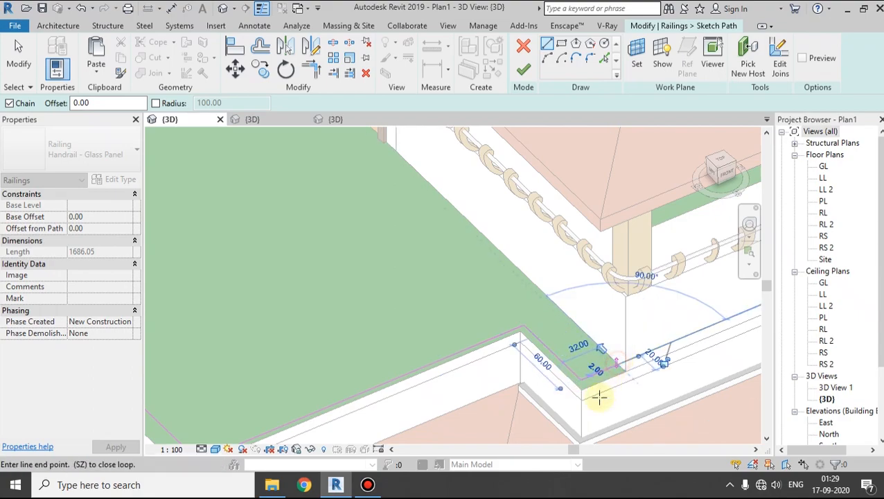
pyautogui.click(523, 70)
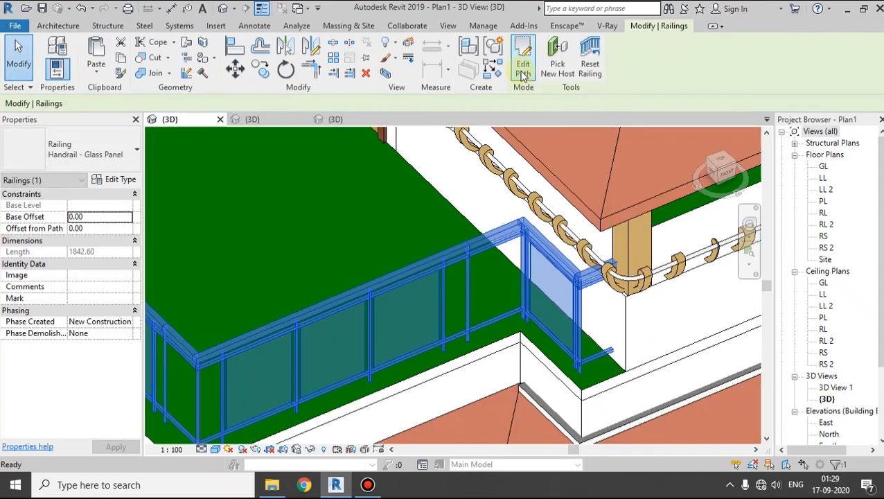
# Check the railing around the lower roof, look at the glass railing samples in the Railings project, and return to Plan1
pyautogui.keyDown('shift'); pyautogui.moveTo(545, 318); pyautogui.dragTo(591, 352, button='middle'); pyautogui.keyUp('shift')
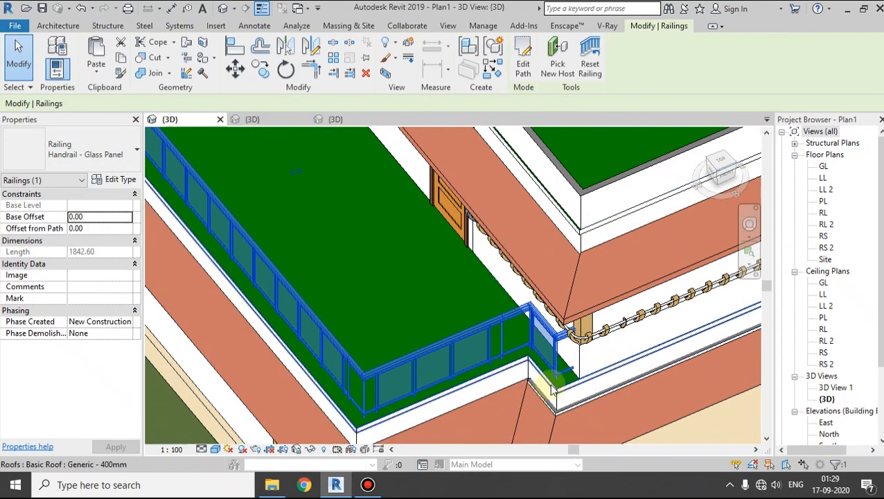
pyautogui.keyDown('shift'); pyautogui.moveTo(513, 393); pyautogui.dragTo(291, 240, button='middle'); pyautogui.keyUp('shift')
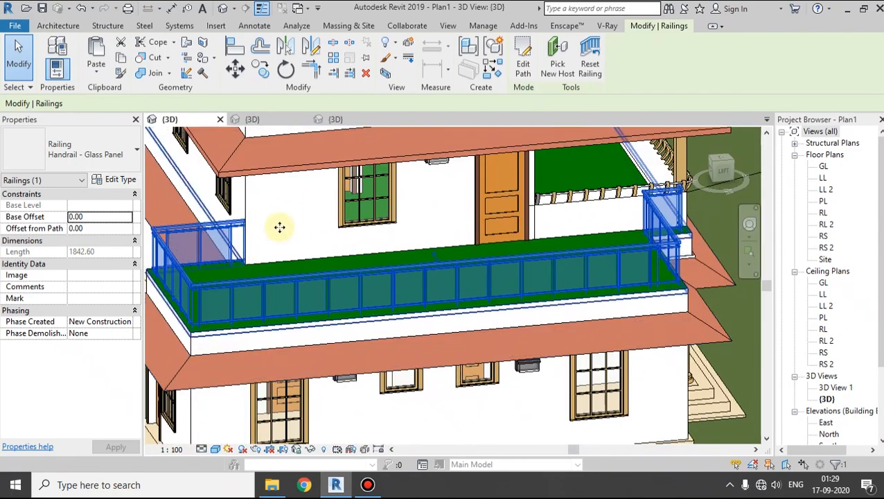
pyautogui.click(276, 121)
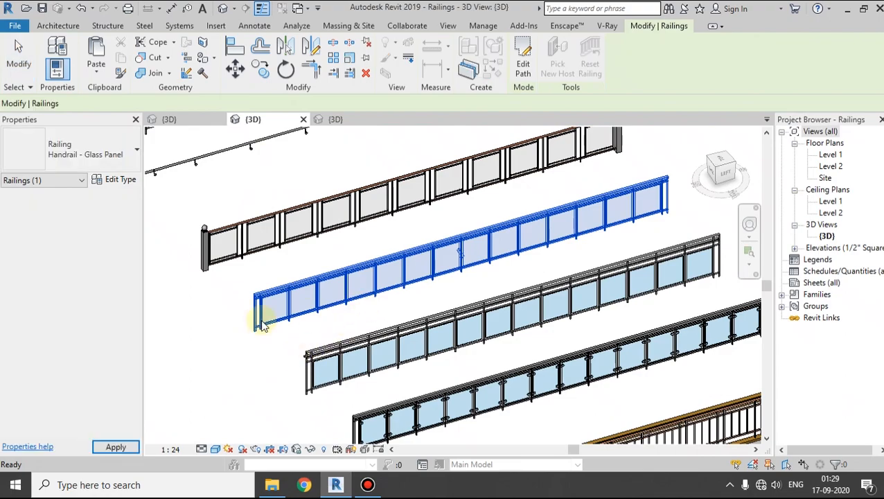
pyautogui.click(678, 242)
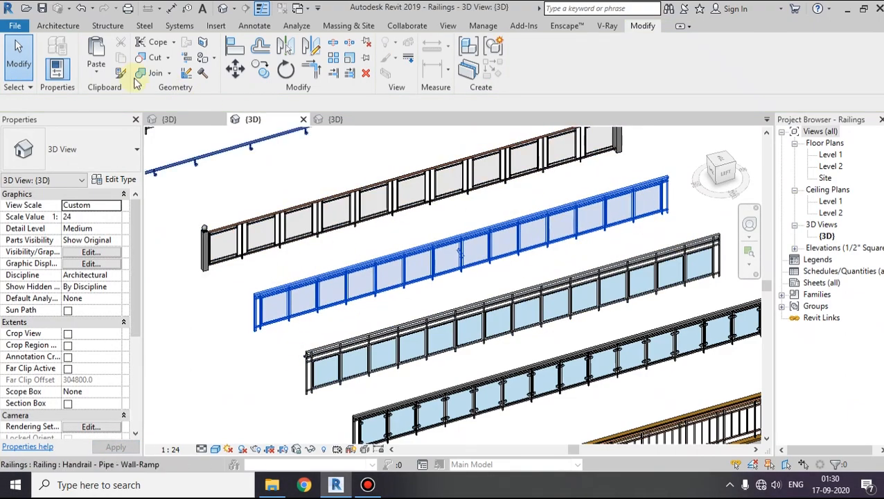
pyautogui.click(168, 119)
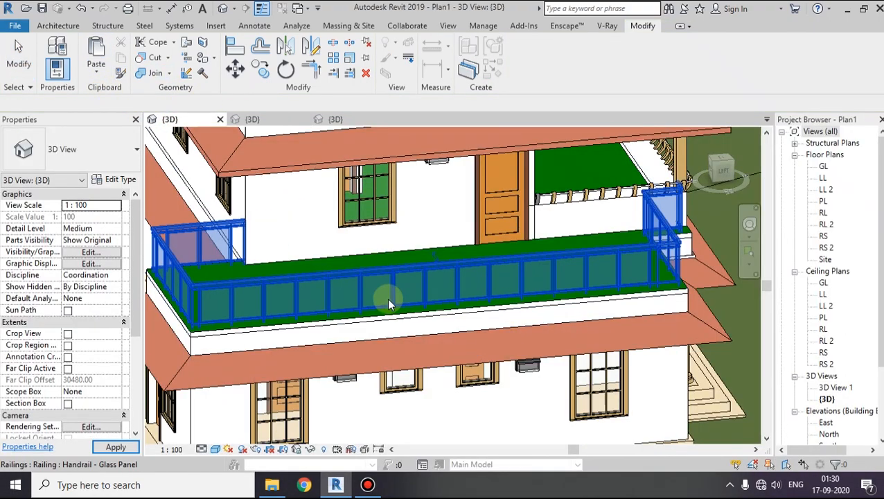
# Inspect the glass panel railing around the lower roof from the side, the front corner and the front of the house
pyautogui.click(558, 246)
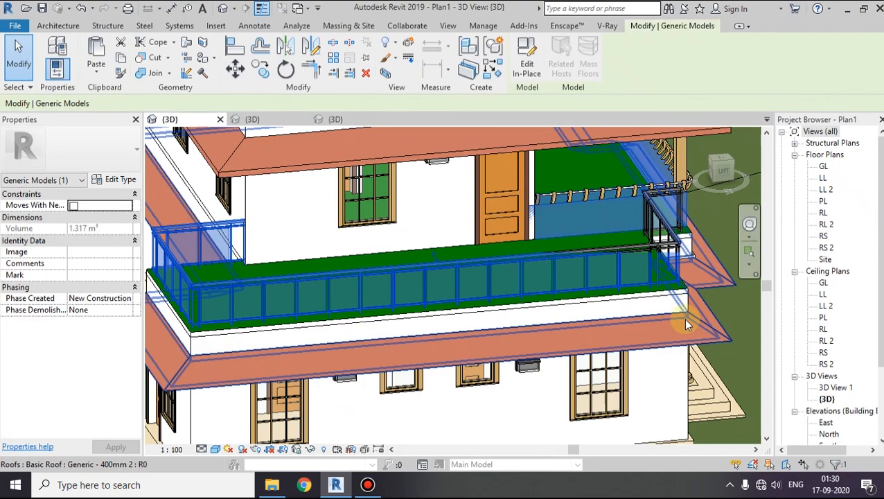
pyautogui.press('Escape')
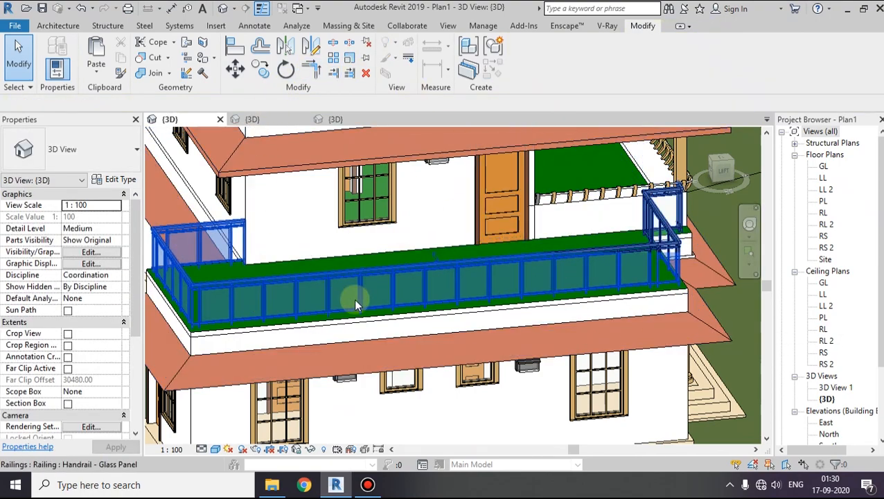
pyautogui.click(718, 419)
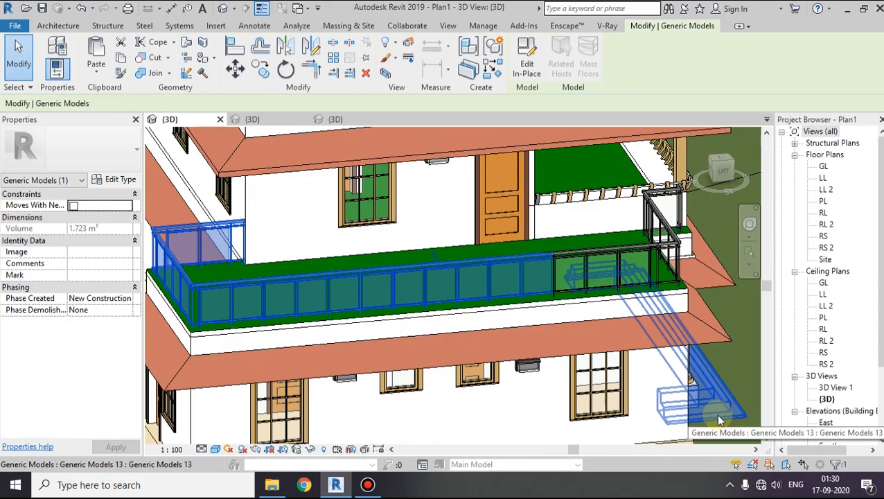
pyautogui.press('Escape')
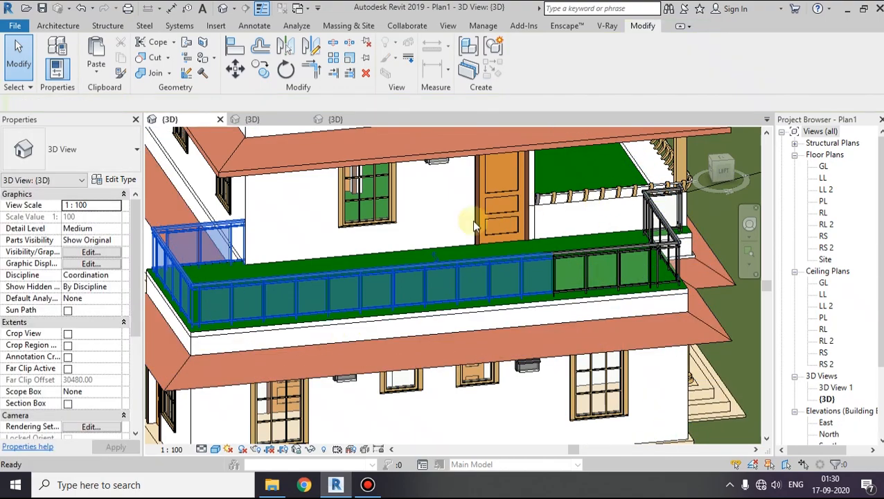
pyautogui.keyDown('shift'); pyautogui.moveTo(506, 302); pyautogui.dragTo(367, 331, button='middle'); pyautogui.keyUp('shift')
pyautogui.scroll(-2, 594, 385)
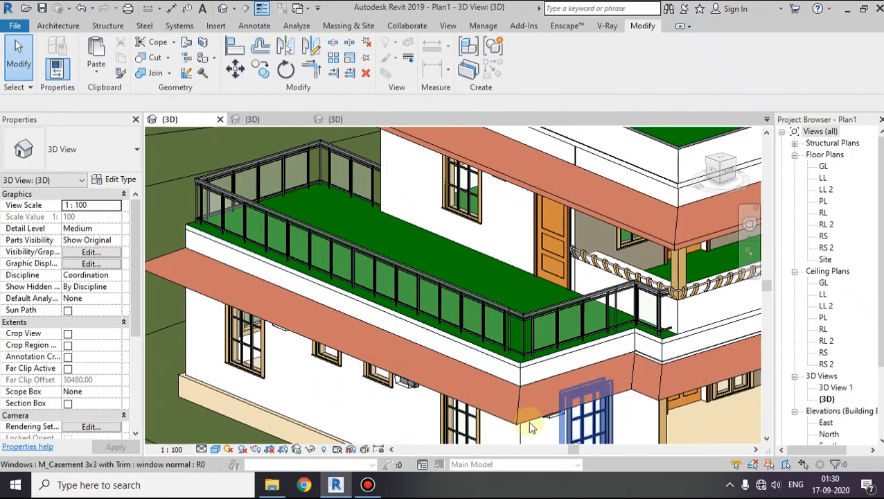
pyautogui.keyDown('shift'); pyautogui.moveTo(593, 386); pyautogui.dragTo(497, 334, button='middle'); pyautogui.keyUp('shift')
pyautogui.moveTo(497, 334); pyautogui.dragTo(395, 273, button='middle')
pyautogui.keyDown('shift'); pyautogui.moveTo(438, 307); pyautogui.dragTo(340, 205, button='middle'); pyautogui.keyUp('shift')
pyautogui.scroll(-2, 449, 334)
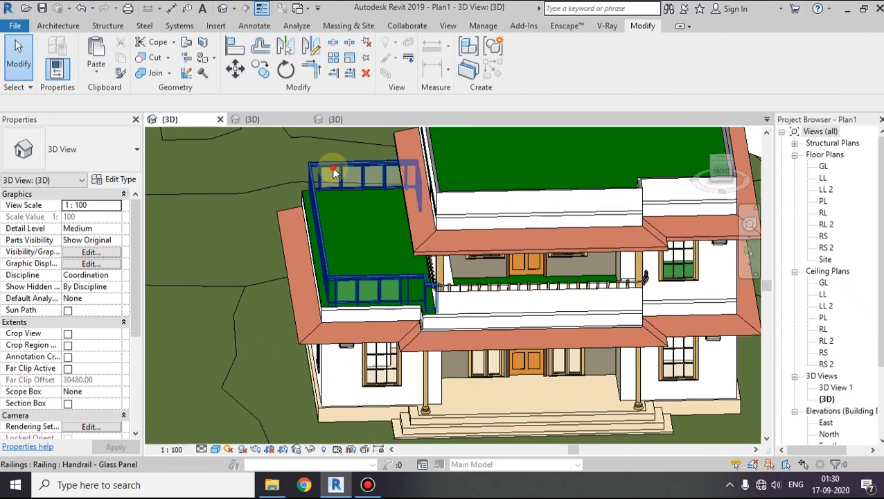
pyautogui.click(333, 173)
pyautogui.keyDown('shift'); pyautogui.moveTo(333, 173); pyautogui.dragTo(329, 273, button='middle'); pyautogui.keyUp('shift')
pyautogui.scroll(-2, 213, 339)
pyautogui.scroll(1, 266, 250)
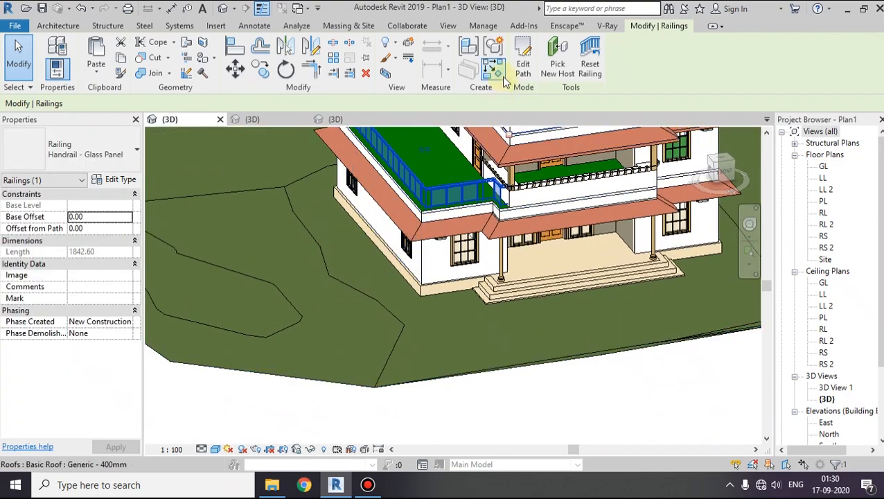
pyautogui.press('Escape')
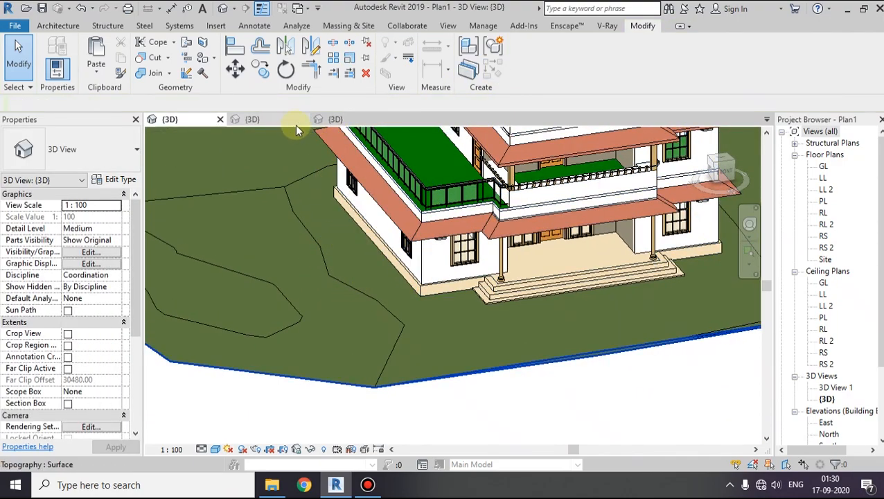
# Copy the Fencing - Vertical FeatherLap railing from the Fences project and return to the Plan1 3D view
pyautogui.click(256, 120)
pyautogui.click(337, 119)
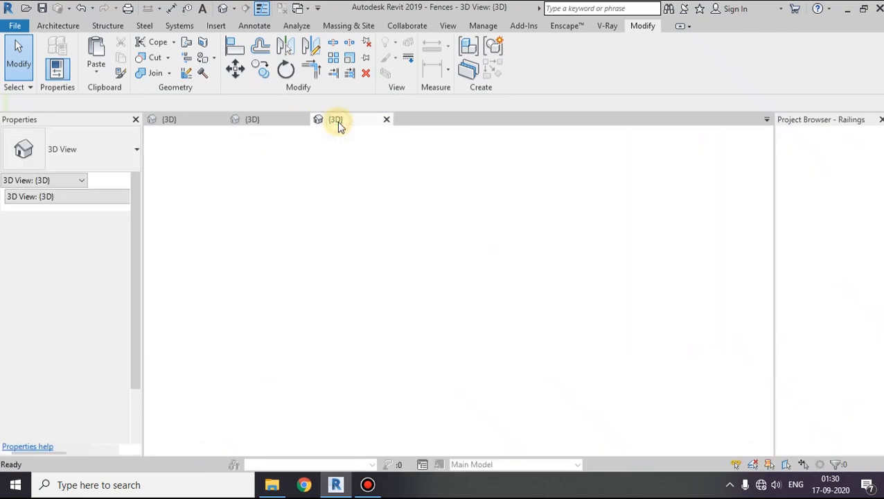
pyautogui.moveTo(439, 291); pyautogui.dragTo(456, 334, button='middle')
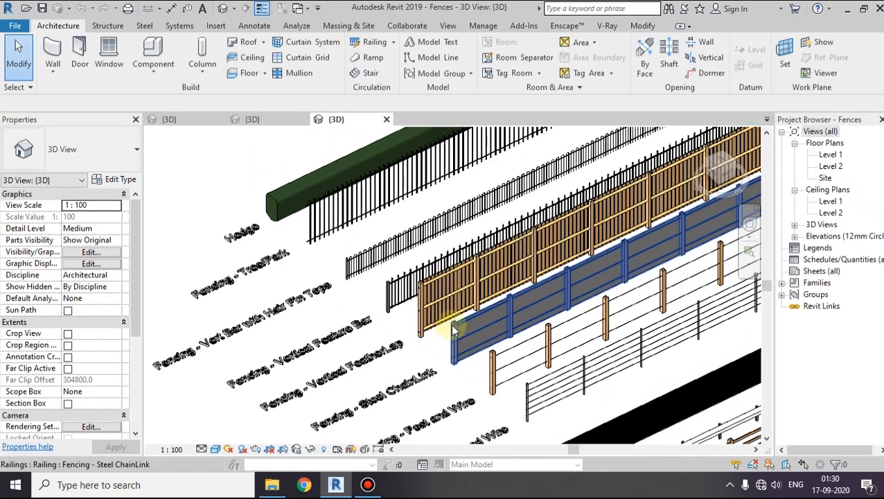
pyautogui.moveTo(561, 363); pyautogui.dragTo(518, 317, button='middle')
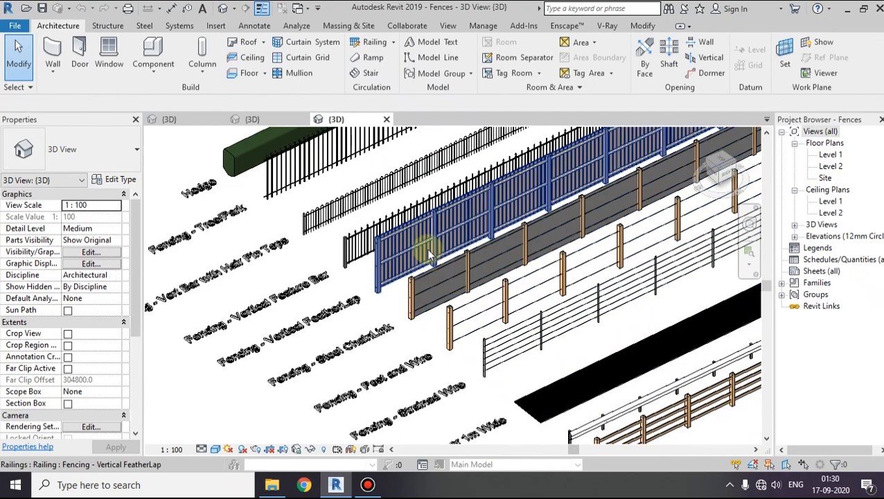
pyautogui.click(398, 241)
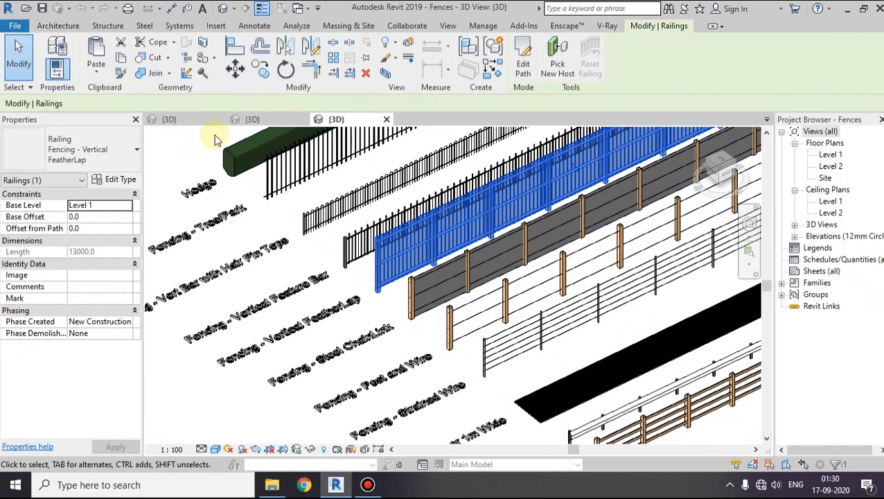
pyautogui.click(255, 121)
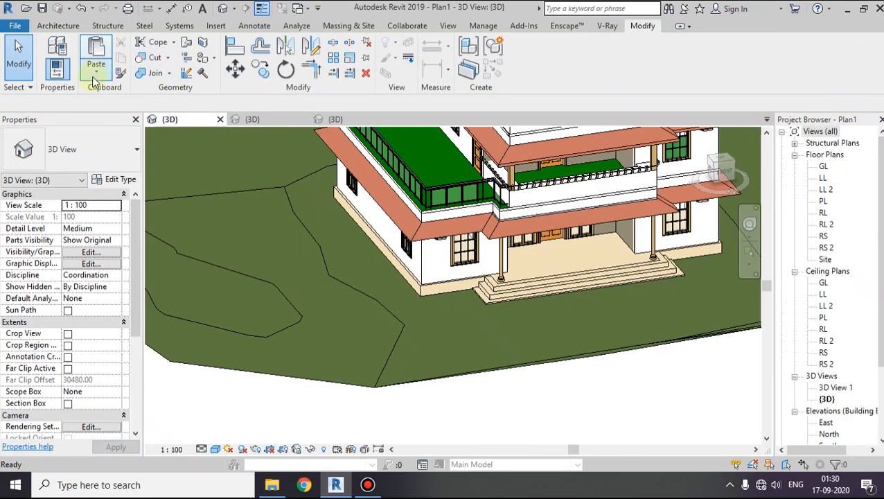
# Paste the copied fence from the clipboard onto the terrain beside the house, accept the duplicate types, and finish the paste
pyautogui.click(92, 83)
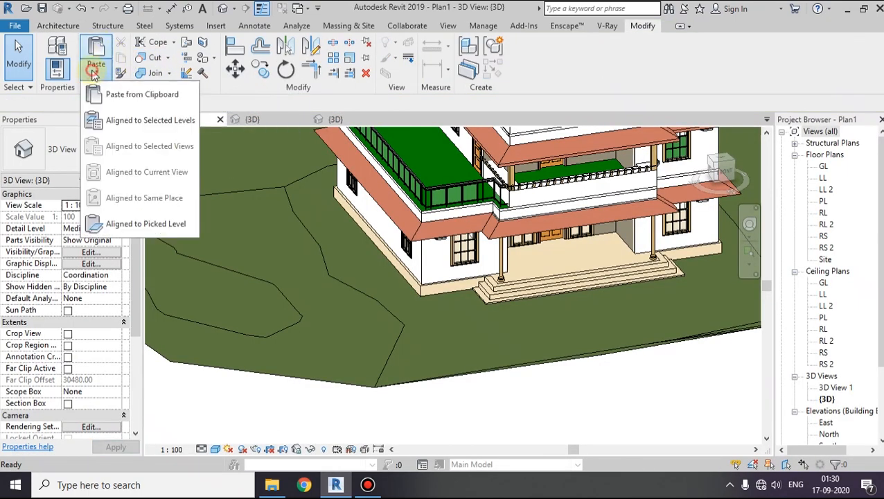
pyautogui.click(114, 90)
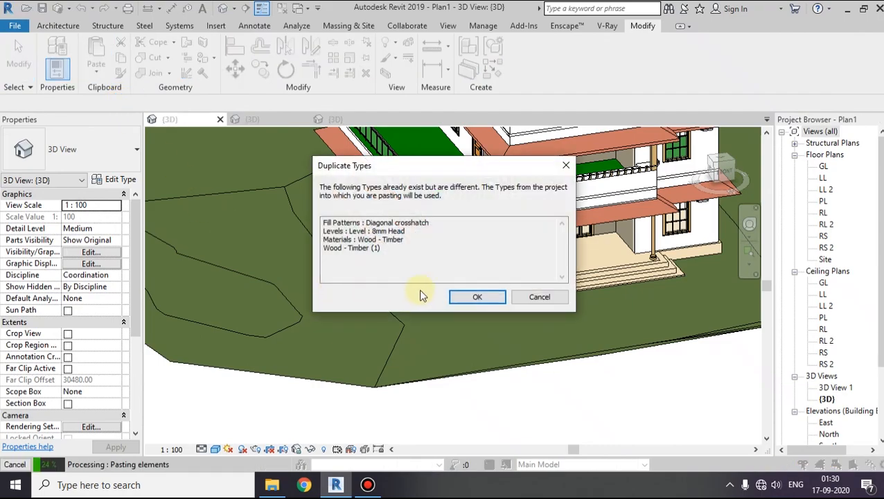
pyautogui.click(467, 304)
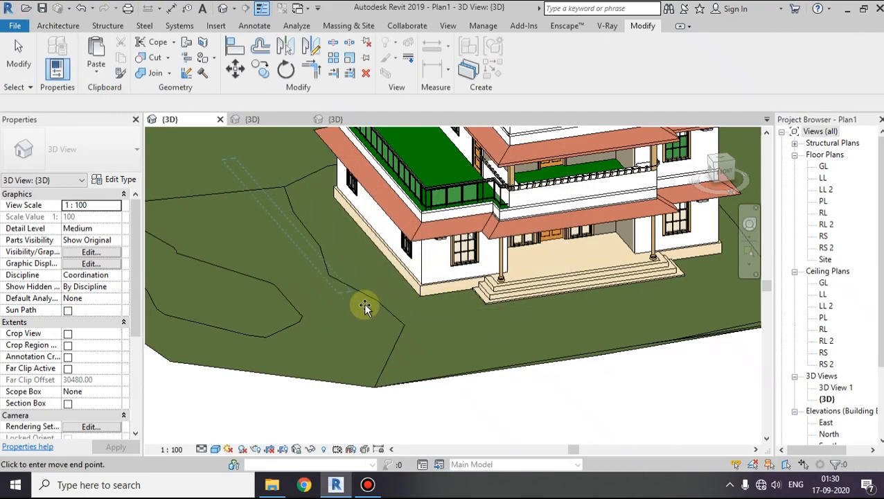
pyautogui.click(400, 325)
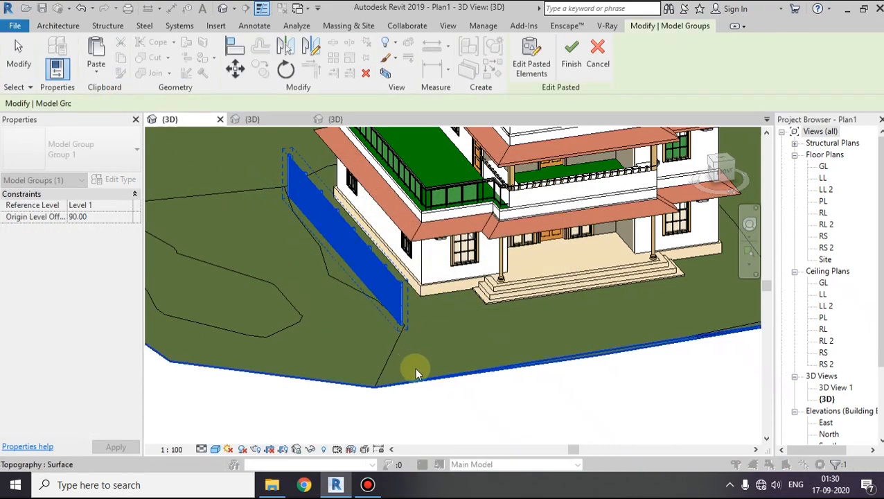
pyautogui.keyDown('shift'); pyautogui.moveTo(384, 339); pyautogui.dragTo(524, 344, button='middle'); pyautogui.keyUp('shift')
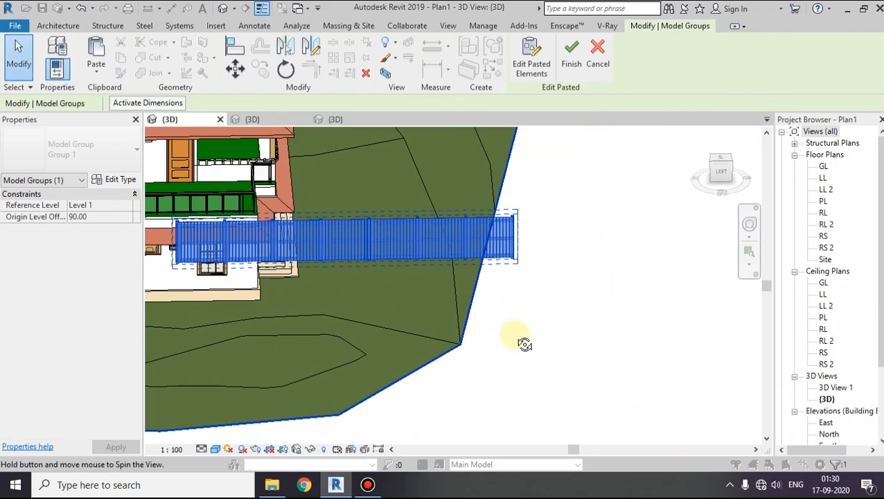
pyautogui.scroll(-3, 336, 302)
pyautogui.keyDown('shift'); pyautogui.moveTo(336, 302); pyautogui.dragTo(410, 322, button='middle'); pyautogui.keyUp('shift')
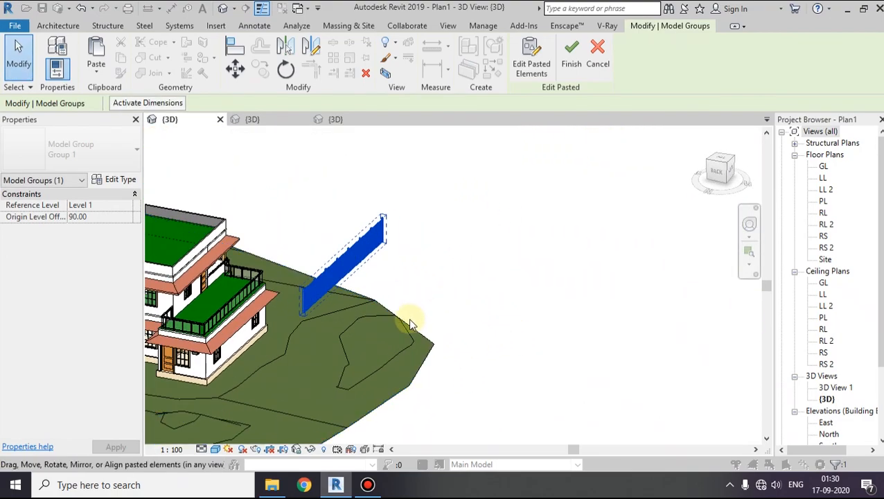
pyautogui.click(572, 63)
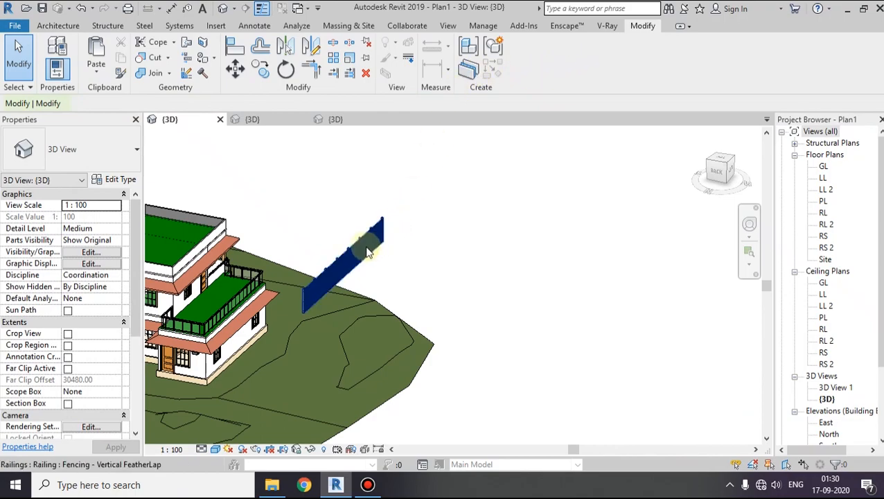
# Set the terrain surface as the new host of the pasted Vertical FeatherLap fence
pyautogui.click(342, 264)
pyautogui.click(565, 69)
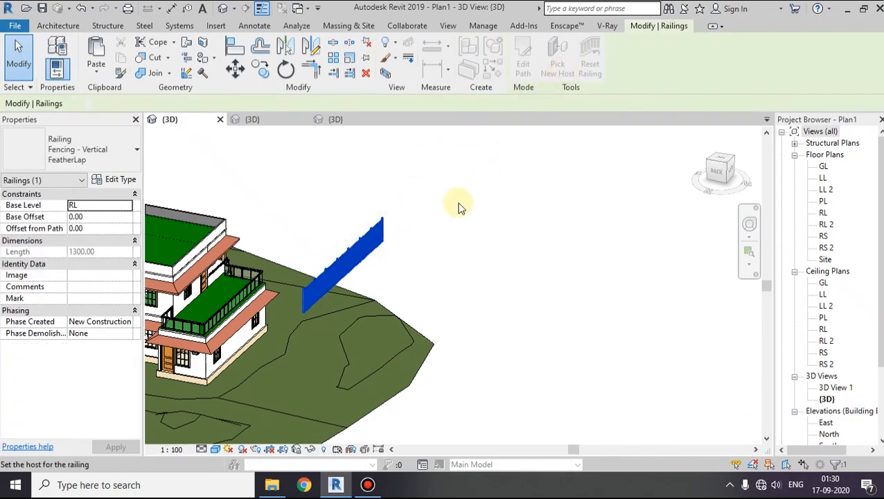
pyautogui.moveTo(457, 201); pyautogui.dragTo(543, 191, button='middle')
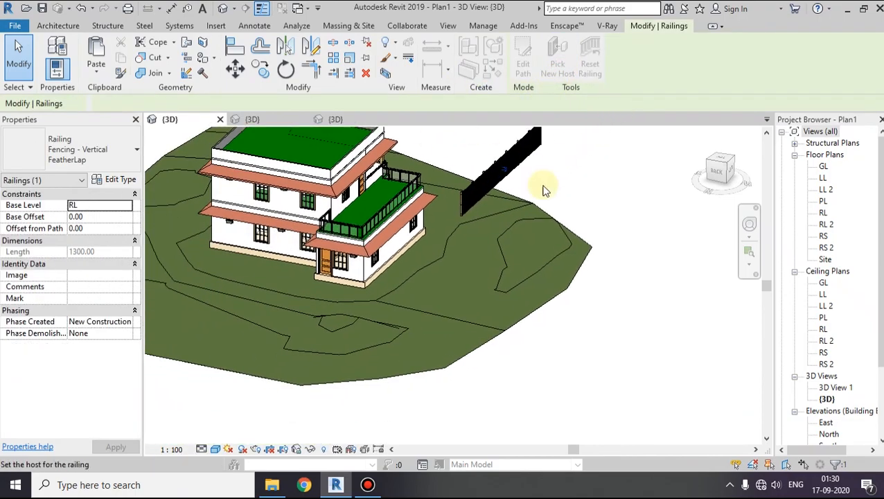
pyautogui.click(448, 249)
# Edit the fence's path from the top view, drawing connected lines from its rear end around the back and down the house's right side
pyautogui.keyDown('shift'); pyautogui.moveTo(447, 243); pyautogui.dragTo(305, 293, button='middle'); pyautogui.keyUp('shift')
pyautogui.scroll(3, 546, 200)
pyautogui.keyDown('shift'); pyautogui.moveTo(488, 231); pyautogui.dragTo(450, 246, button='middle'); pyautogui.keyUp('shift')
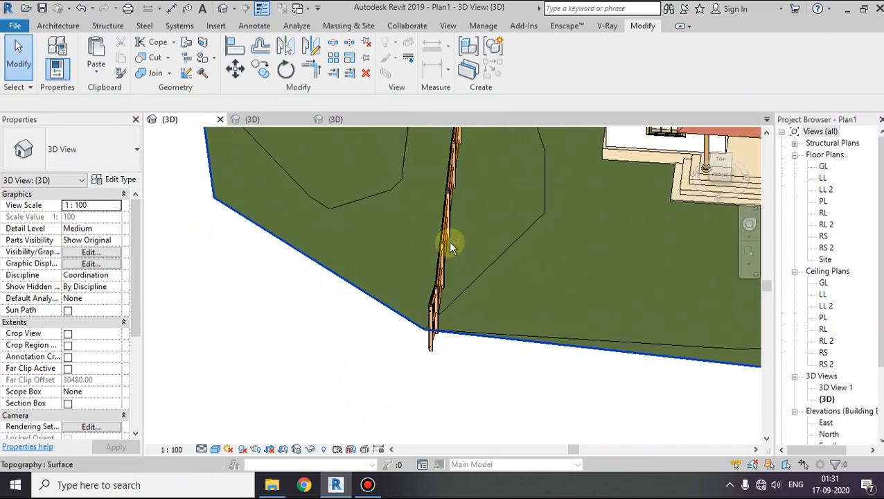
pyautogui.keyDown('shift'); pyautogui.moveTo(468, 196); pyautogui.dragTo(444, 258, button='middle'); pyautogui.keyUp('shift')
pyautogui.click(443, 258)
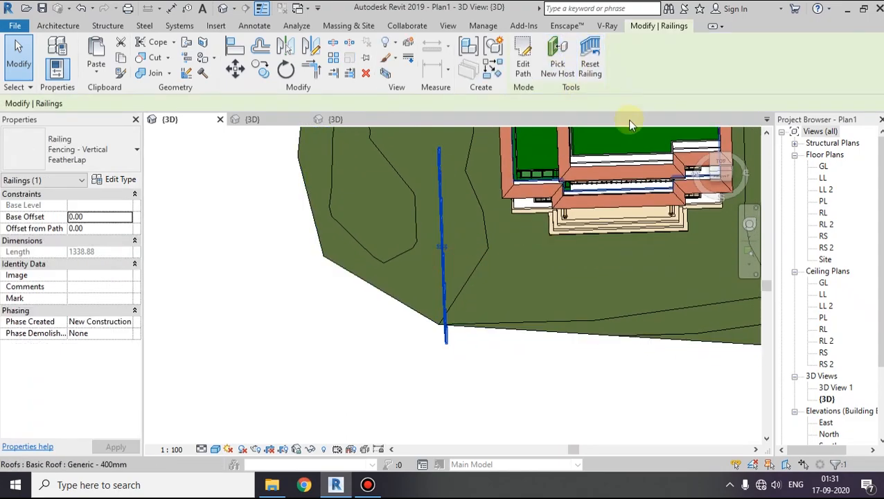
pyautogui.click(721, 167)
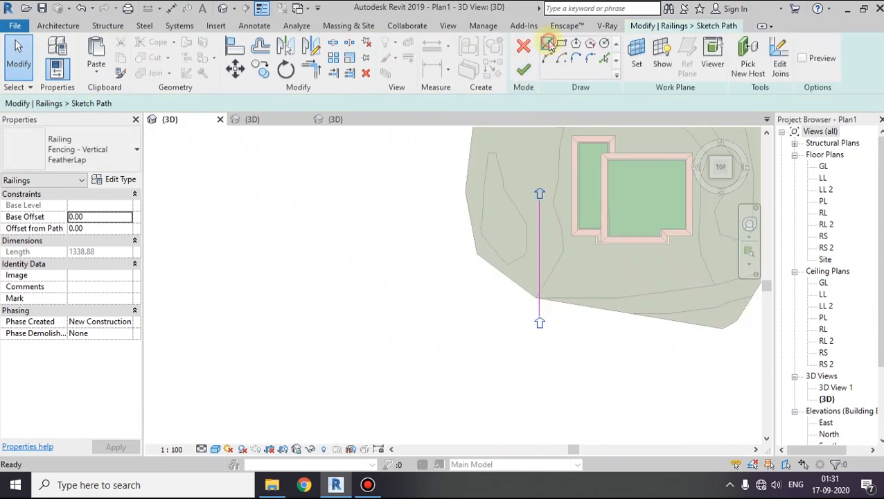
pyautogui.moveTo(554, 249); pyautogui.dragTo(547, 313, button='middle')
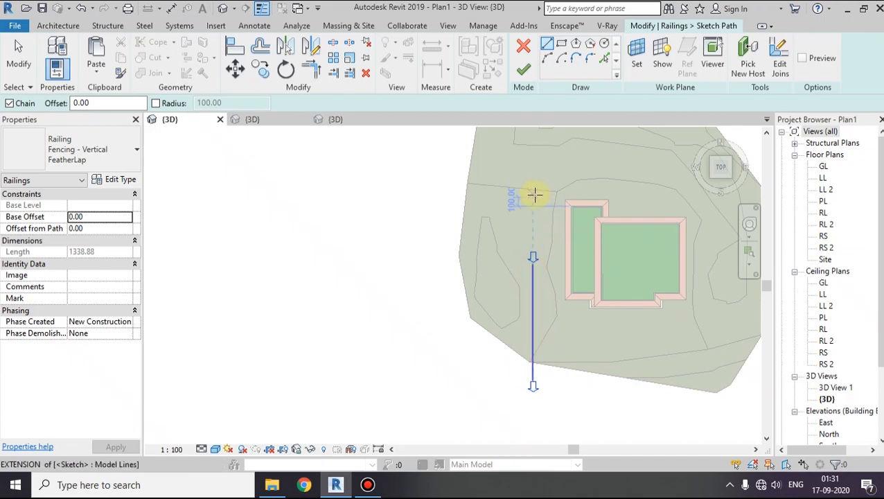
pyautogui.scroll(2, 531, 279)
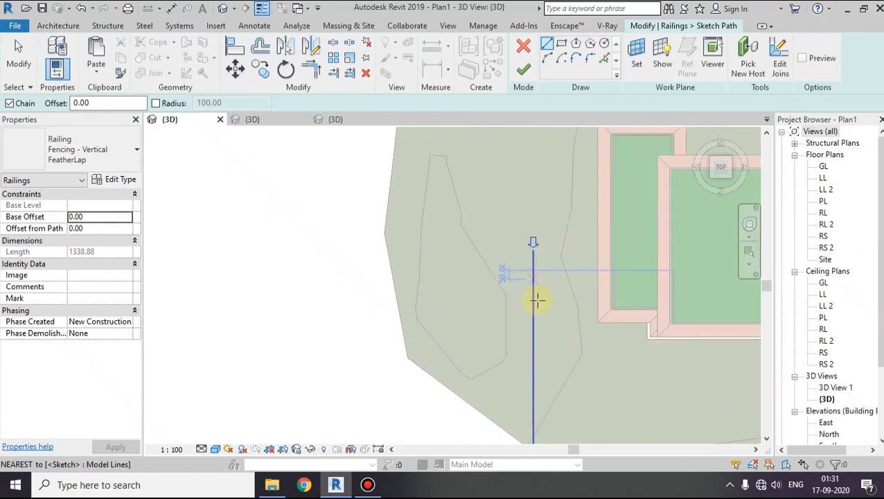
pyautogui.click(532, 251)
pyautogui.click(532, 302)
pyautogui.click(685, 306)
pyautogui.moveTo(686, 307); pyautogui.dragTo(405, 255, button='middle')
pyautogui.moveTo(607, 397); pyautogui.dragTo(606, 260, button='middle')
pyautogui.moveTo(596, 348); pyautogui.dragTo(583, 301, button='middle')
pyautogui.click(563, 329)
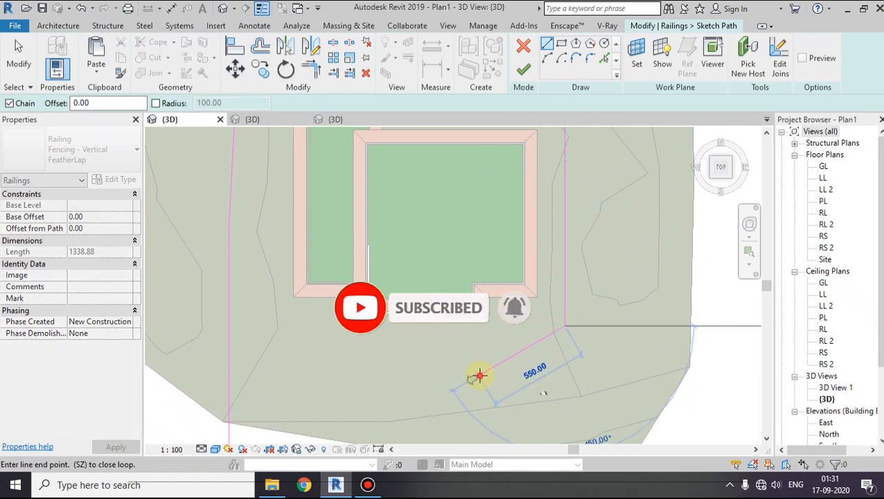
# Add a path line about 550 long angled inward from the right side's front end, and end the line chain
pyautogui.click(481, 378)
pyautogui.press('Escape')
pyautogui.press('Escape')
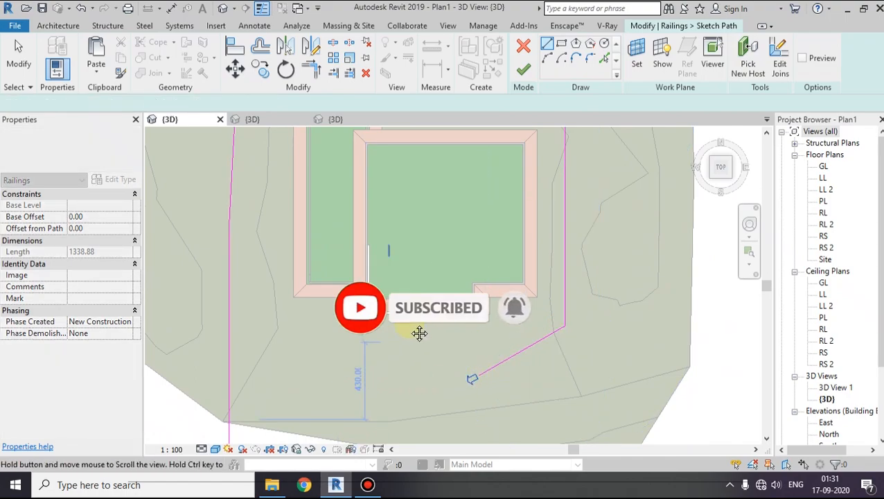
# Draw a path line about 530 long angled inward from the fence line on the house's left side
pyautogui.moveTo(244, 341); pyautogui.dragTo(292, 278, button='middle')
pyautogui.click(276, 281)
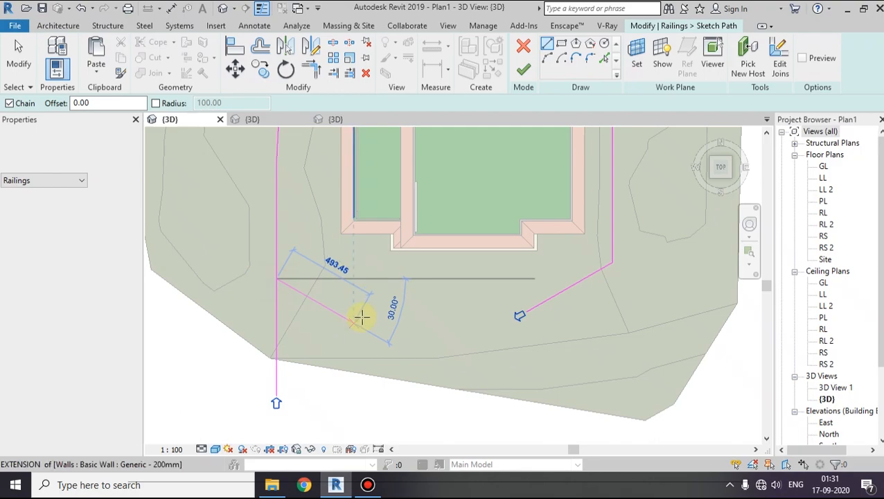
pyautogui.click(363, 316)
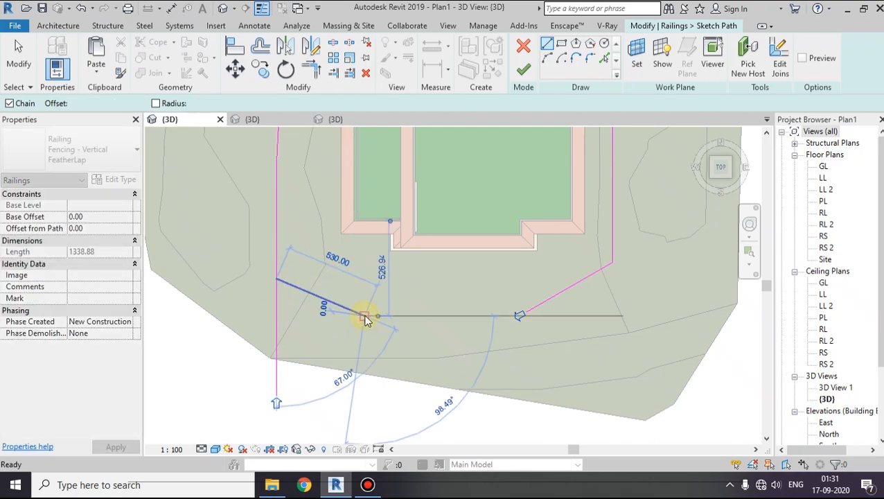
# Trim the left side's path line to a corner with the angled front line, and finish the path sketch
pyautogui.click(309, 72)
pyautogui.click(291, 285)
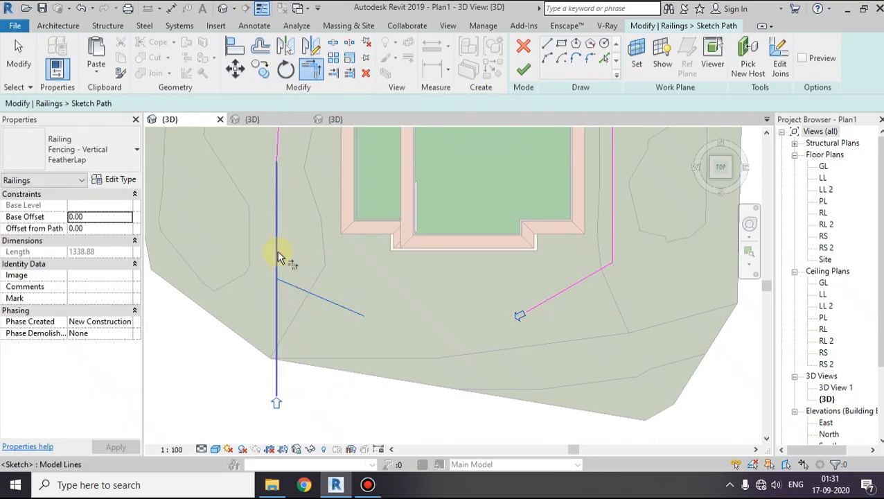
pyautogui.click(524, 70)
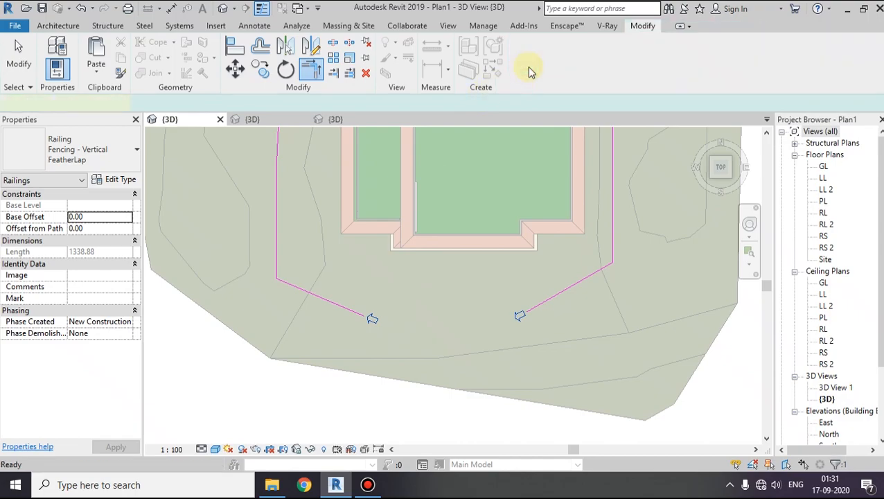
# Examine the Vertical FeatherLap fence around the house and how it follows the terrain near the front opening
pyautogui.keyDown('shift'); pyautogui.moveTo(454, 267); pyautogui.dragTo(458, 168, button='middle'); pyautogui.keyUp('shift')
pyautogui.click(499, 365)
pyautogui.keyDown('shift'); pyautogui.moveTo(452, 321); pyautogui.dragTo(416, 363, button='middle'); pyautogui.keyUp('shift')
pyautogui.keyDown('shift'); pyautogui.moveTo(595, 366); pyautogui.dragTo(510, 337, button='middle'); pyautogui.keyUp('shift')
pyautogui.scroll(5, 372, 361)
pyautogui.keyDown('shift'); pyautogui.moveTo(316, 341); pyautogui.dragTo(369, 339, button='middle'); pyautogui.keyUp('shift')
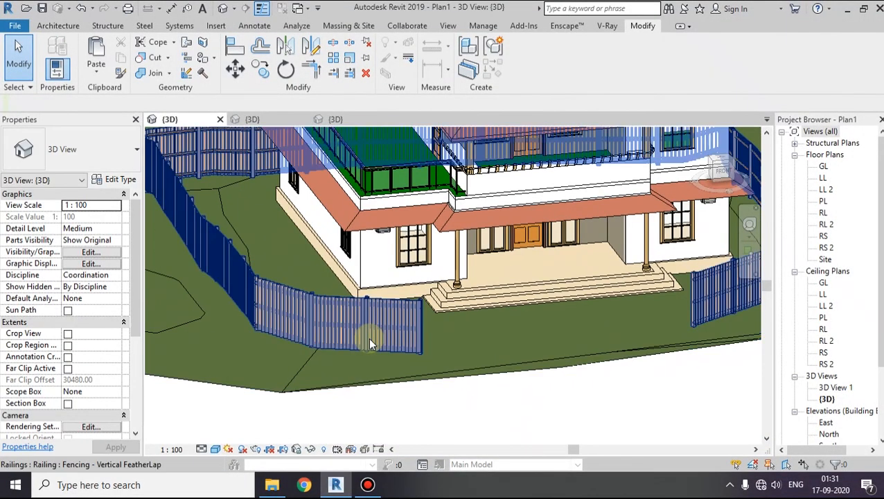
pyautogui.click(536, 388)
pyautogui.keyDown('shift'); pyautogui.moveTo(349, 303); pyautogui.dragTo(373, 313, button='middle'); pyautogui.keyUp('shift')
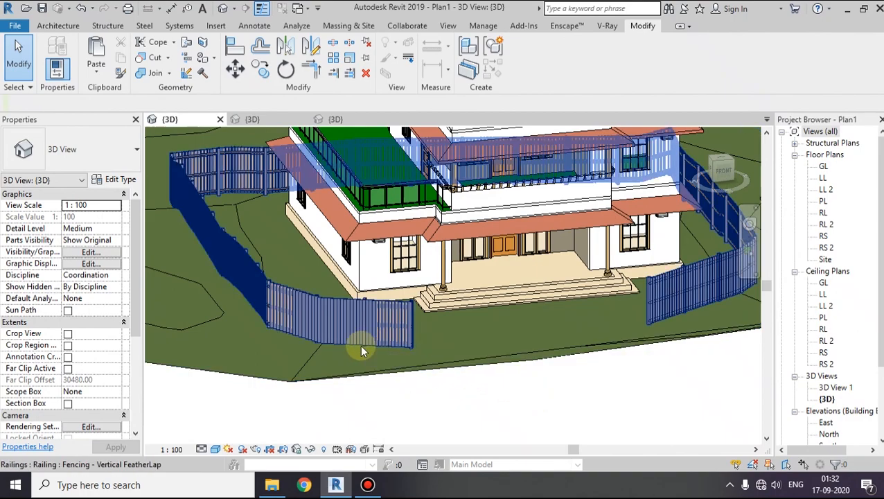
# Inspect the finished house model from several angles, checking the lower roof's glass panel railing and the fence around the house
pyautogui.scroll(-3, 560, 388)
pyautogui.keyDown('shift'); pyautogui.moveTo(558, 388); pyautogui.dragTo(420, 343, button='middle'); pyautogui.keyUp('shift')
pyautogui.scroll(-2, 428, 337)
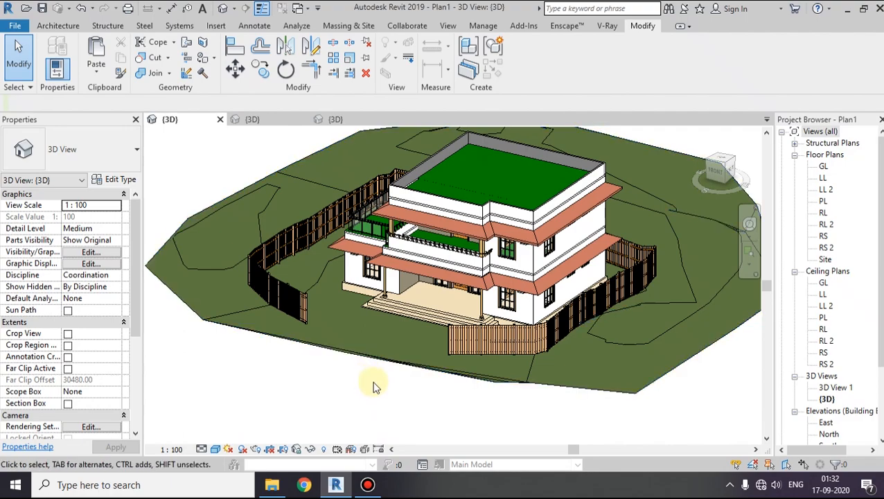
pyautogui.scroll(6, 398, 243)
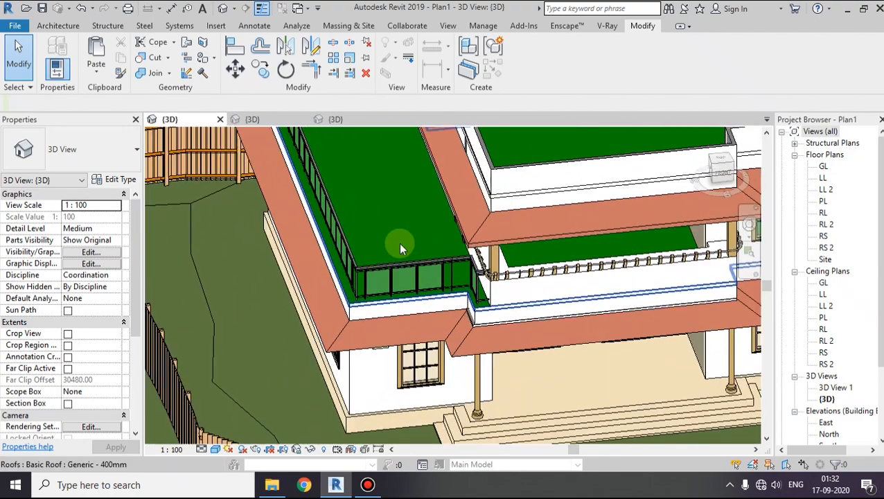
pyautogui.scroll(1, 384, 286)
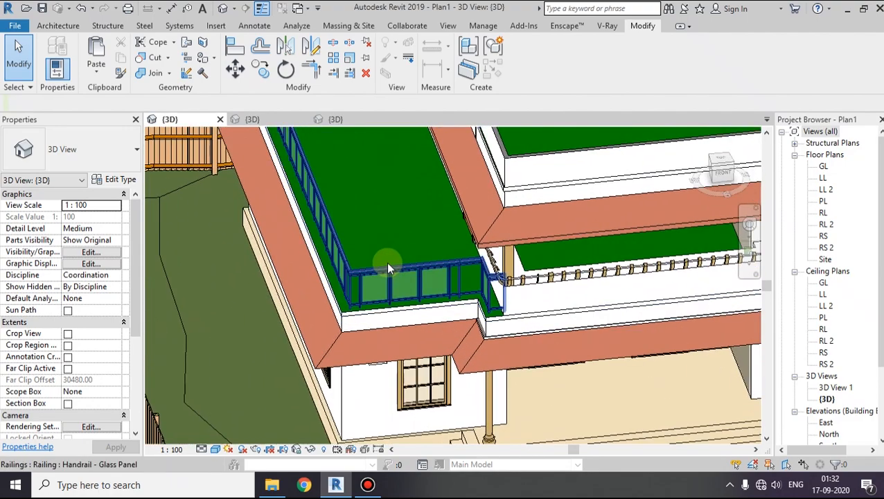
pyautogui.scroll(-2, 384, 284)
pyautogui.moveTo(378, 251); pyautogui.dragTo(392, 298, button='middle')
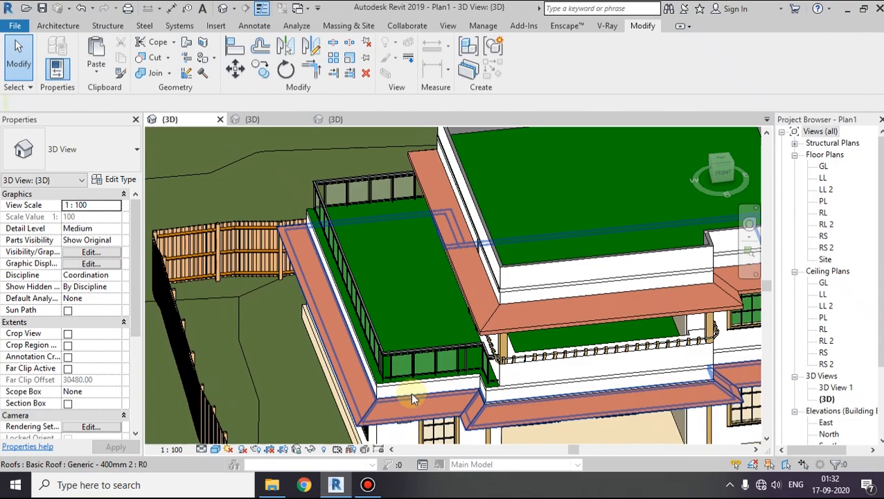
pyautogui.scroll(-2, 481, 405)
pyautogui.keyDown('shift'); pyautogui.moveTo(482, 405); pyautogui.dragTo(488, 384, button='middle'); pyautogui.keyUp('shift')
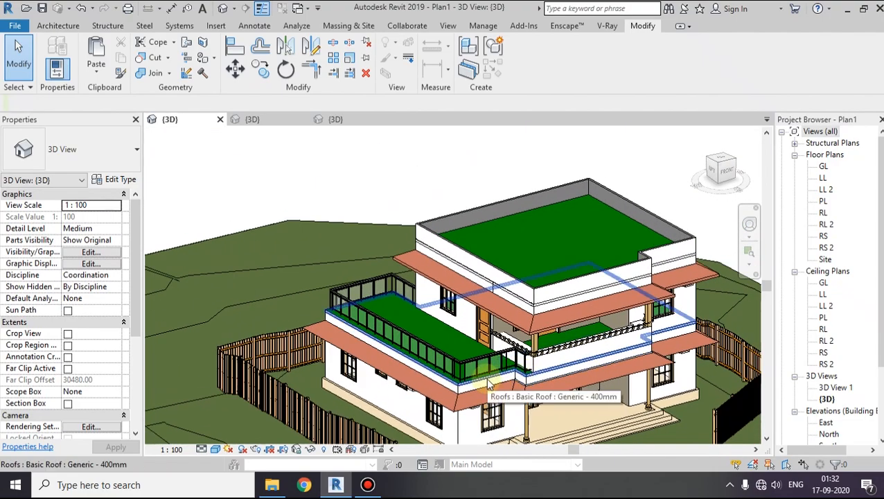
pyautogui.moveTo(558, 410); pyautogui.dragTo(515, 370, button='middle')
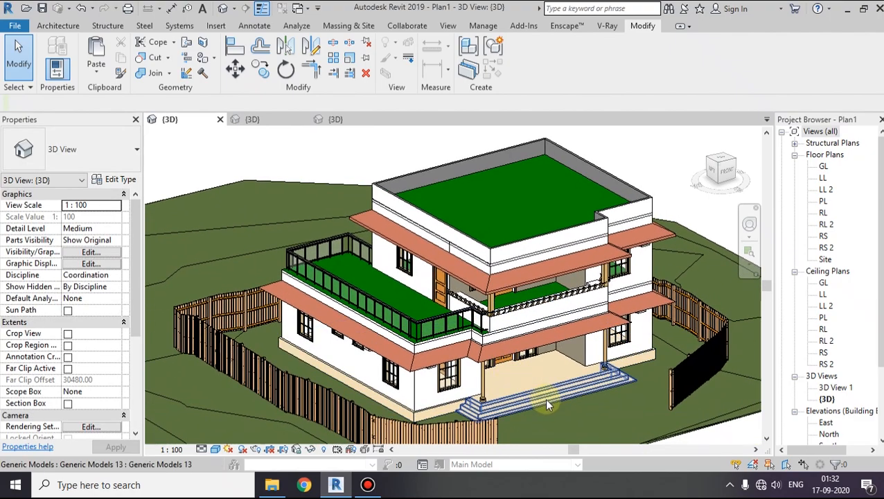
pyautogui.moveTo(544, 397); pyautogui.dragTo(522, 375, button='middle')
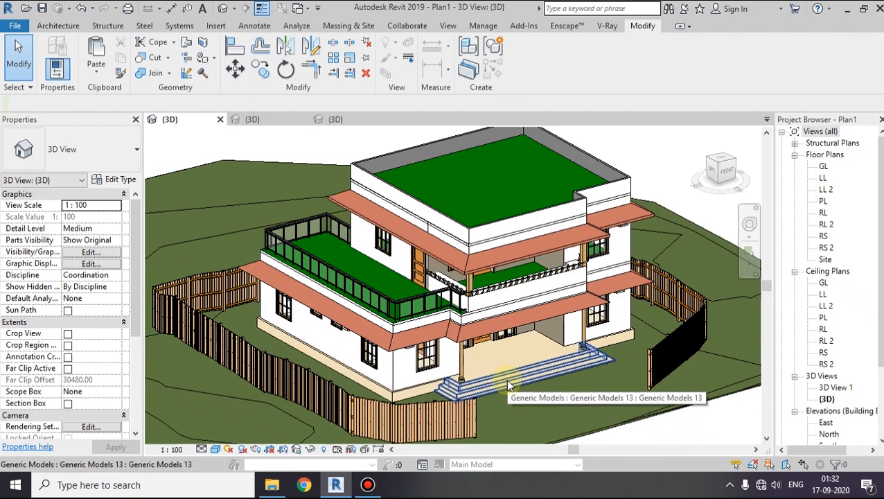